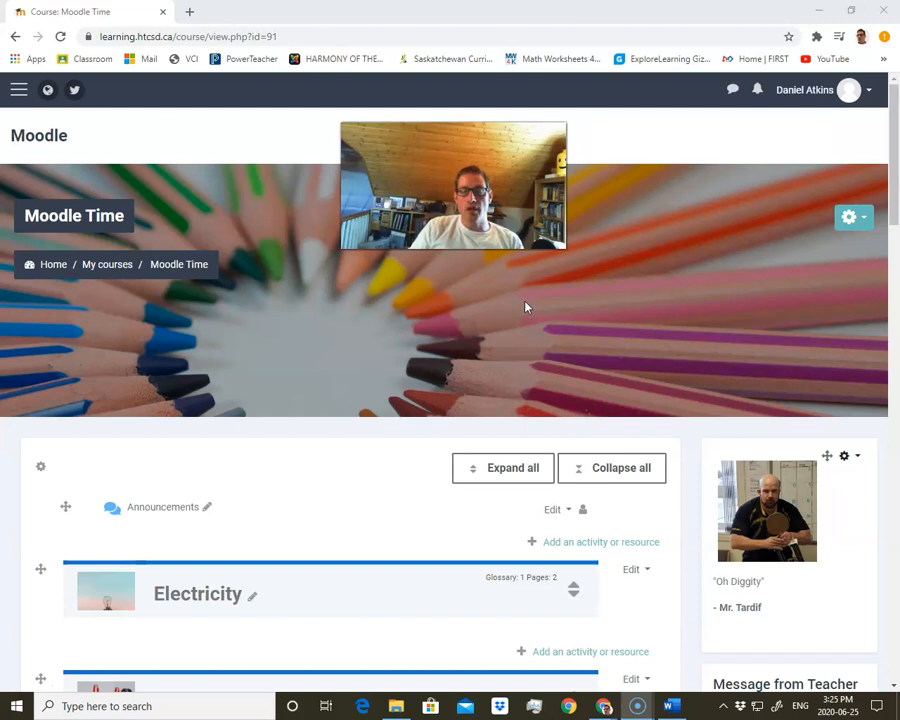
left_click(500, 327)
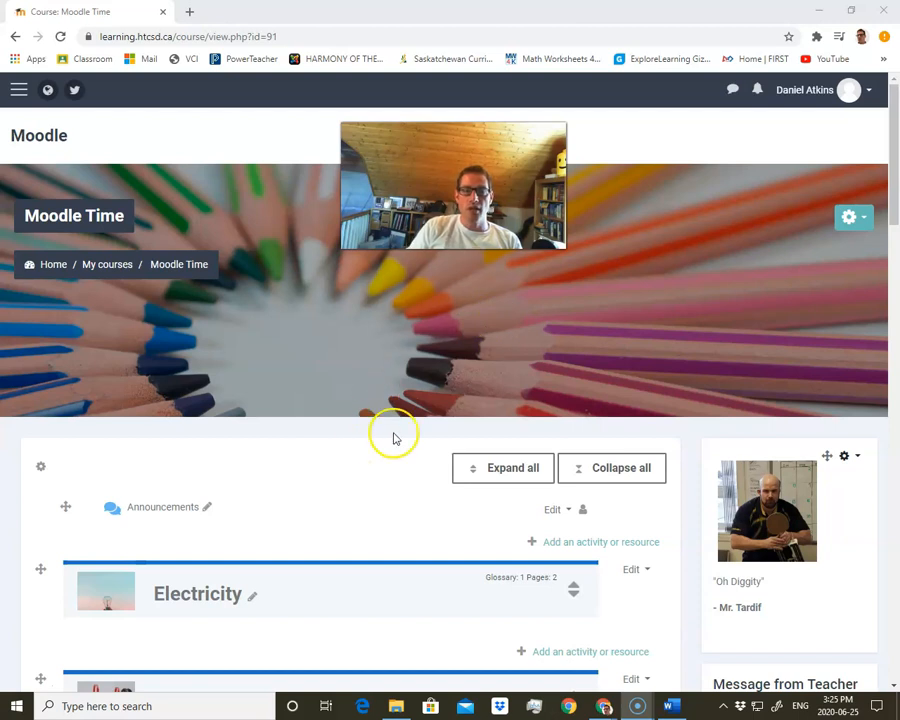
left_click(847, 219)
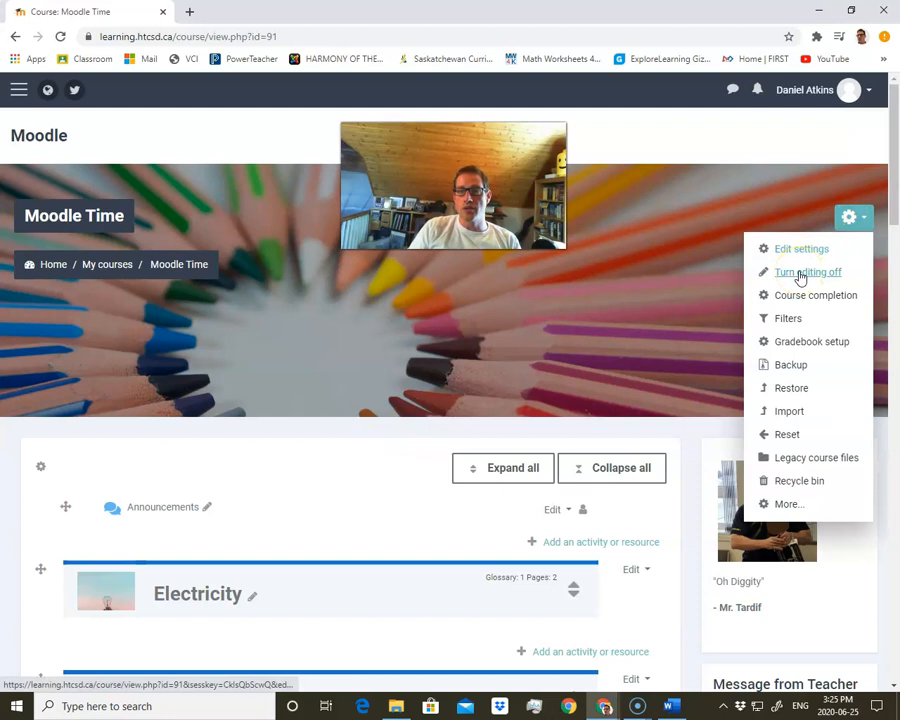
scroll(548, 386, "down", 3)
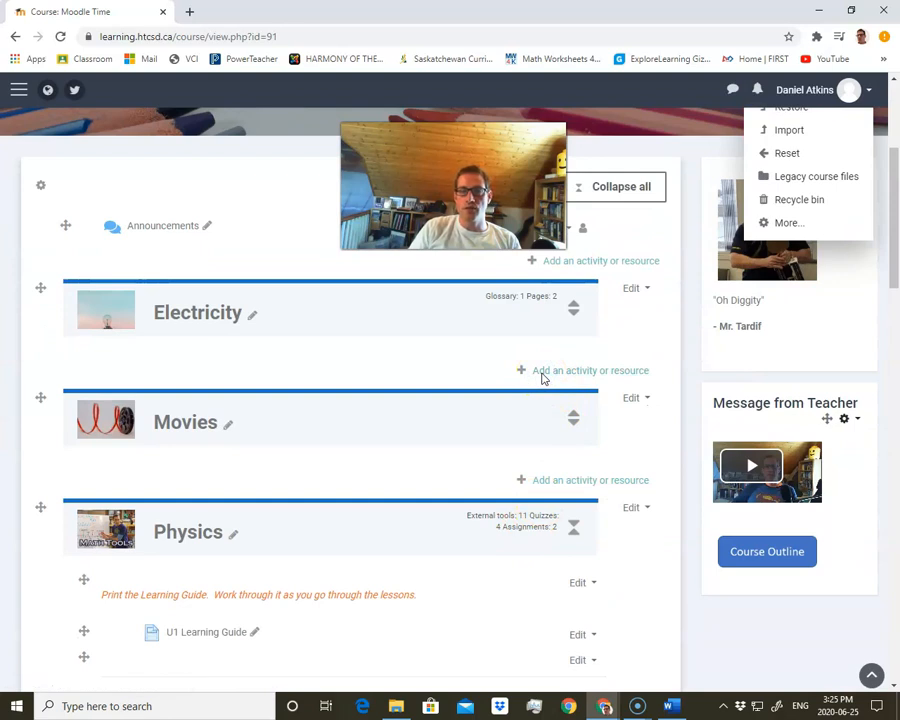
scroll(378, 450, "down", 4)
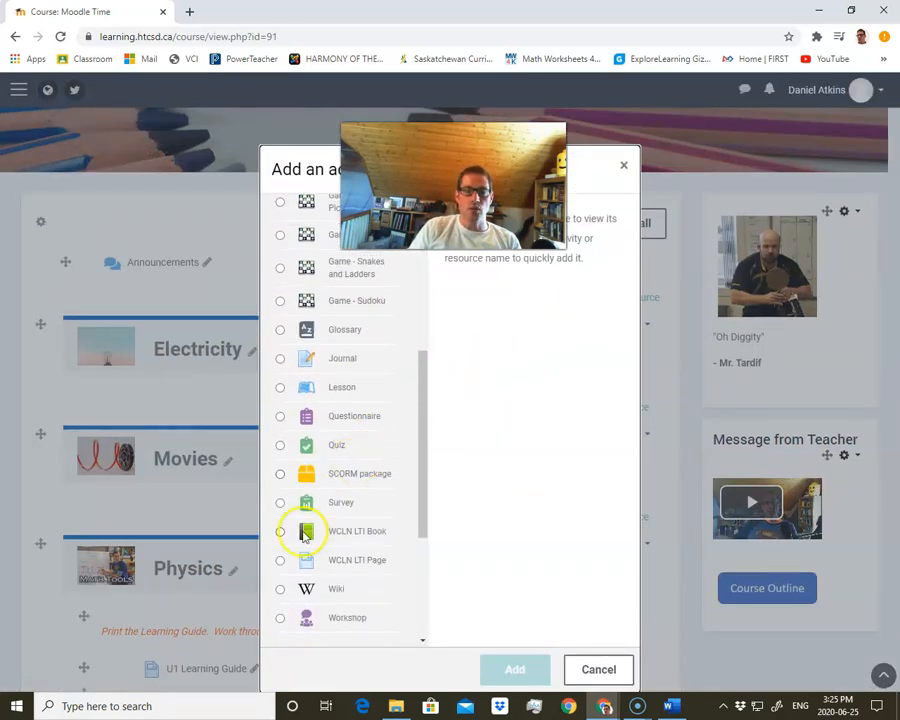
left_click(281, 450)
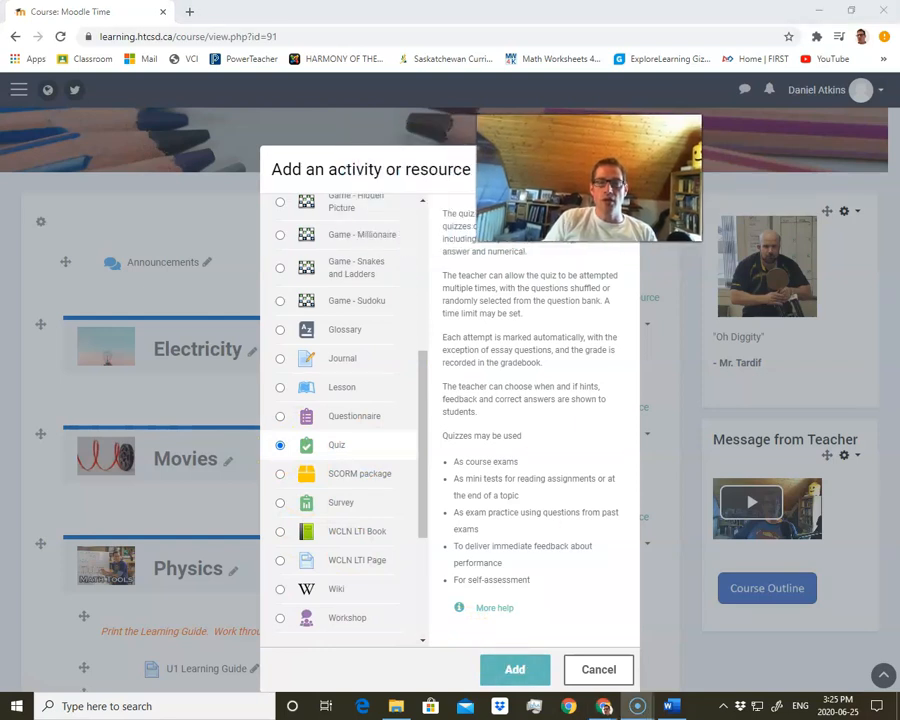
left_click(518, 666)
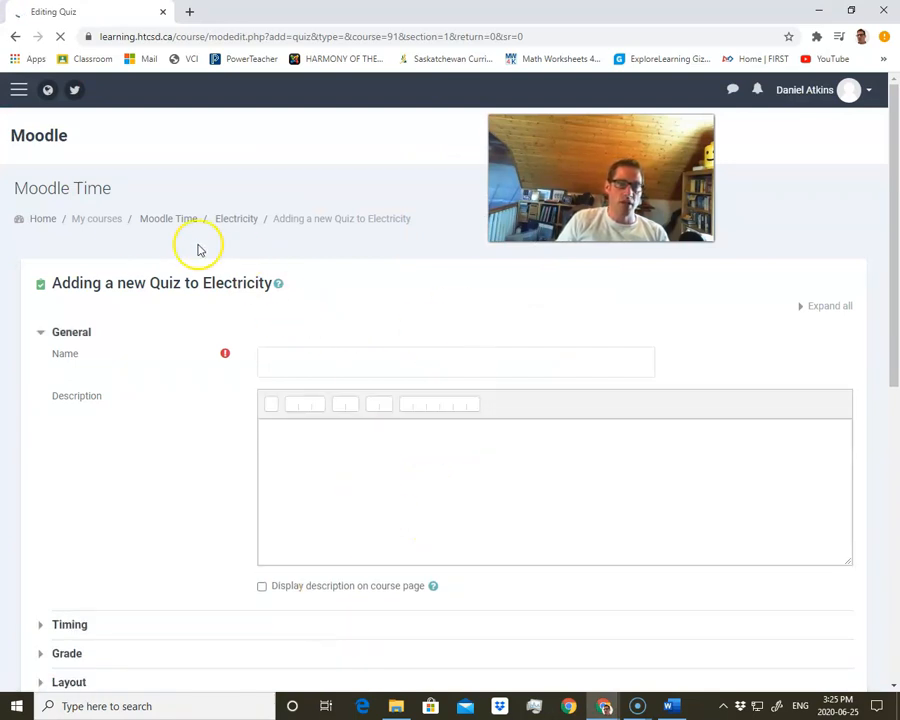
Go to the site home and open the Science 90 - Vanier course from the course list
left_click(46, 220)
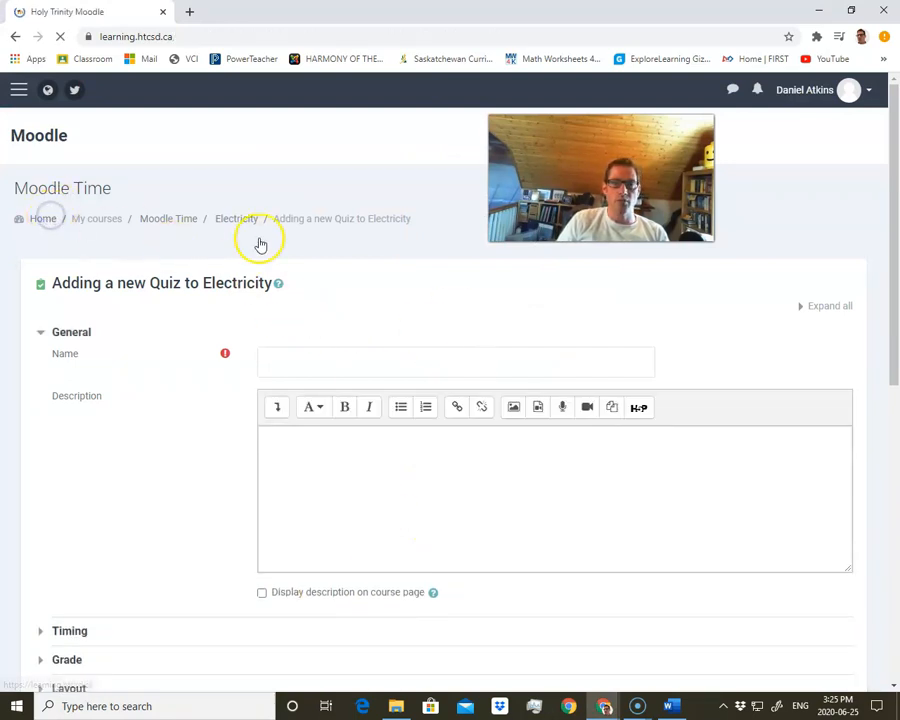
scroll(320, 508, "down", 6)
scroll(324, 556, "down", 20)
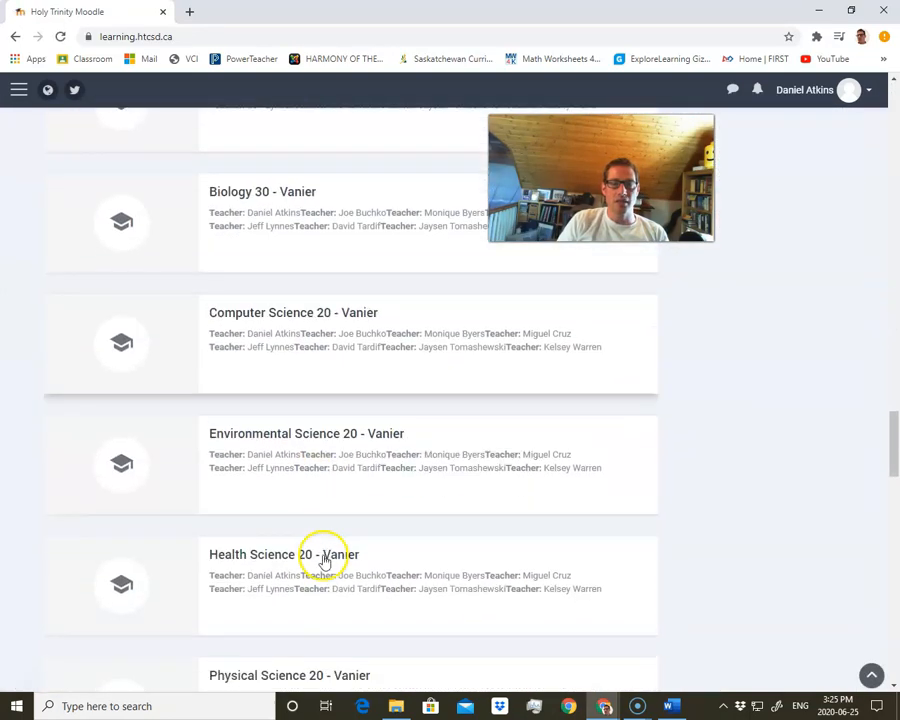
scroll(323, 556, "down", 6)
left_click(272, 286)
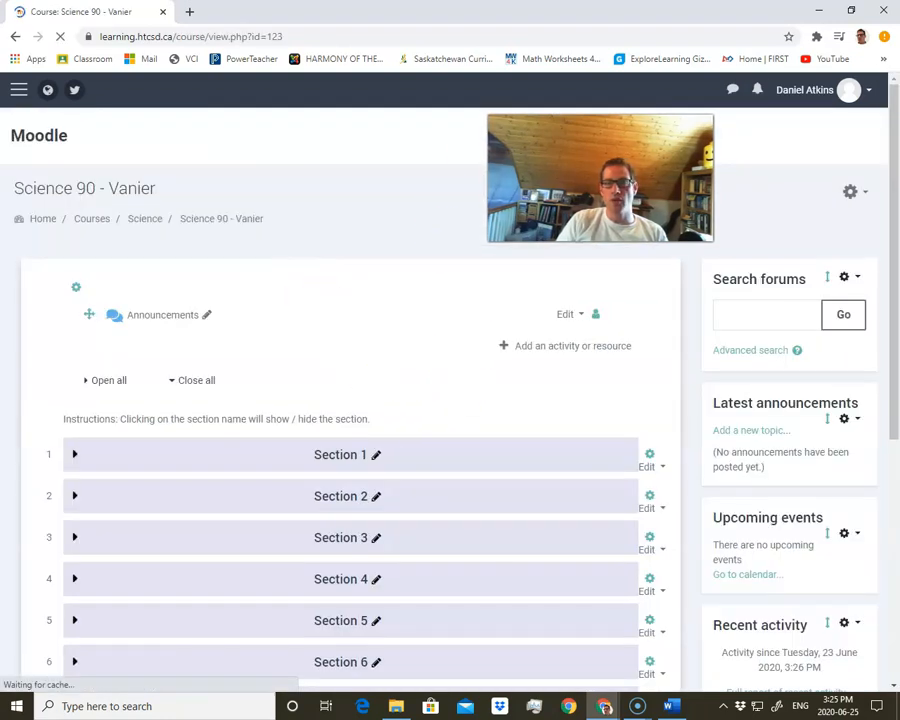
Open the course's question bank categories and review the questions in the Motion PreTest category
left_click(851, 193)
left_click(777, 425)
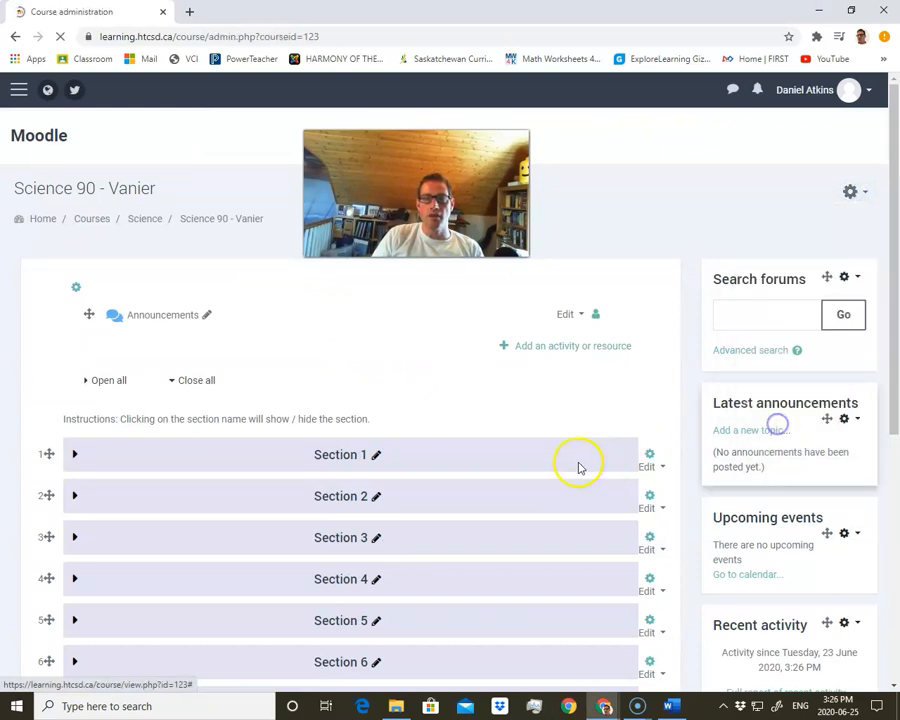
scroll(330, 526, "down", 5)
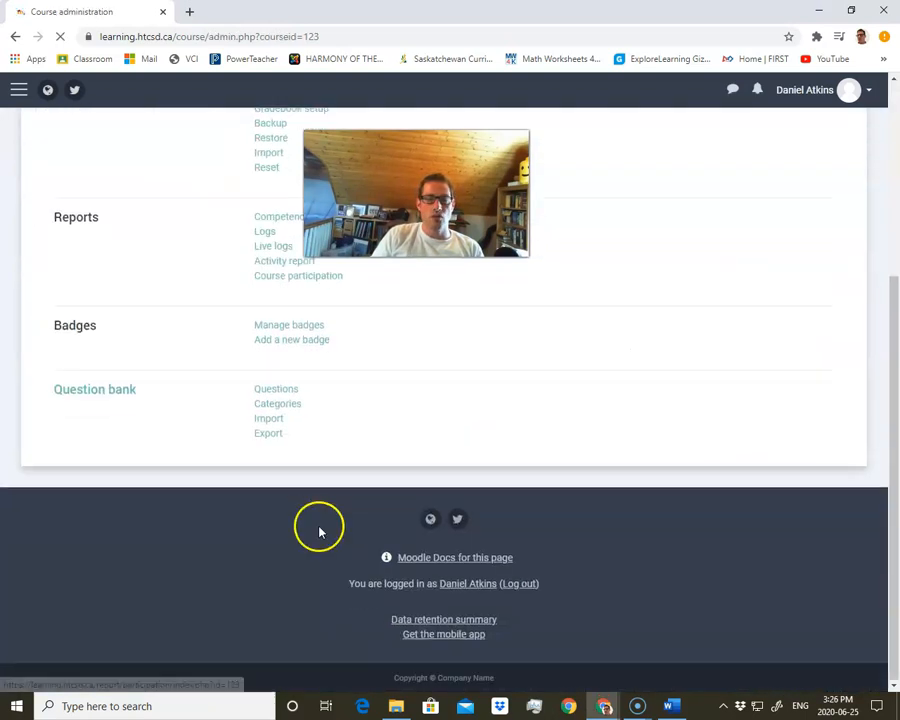
left_click(279, 405)
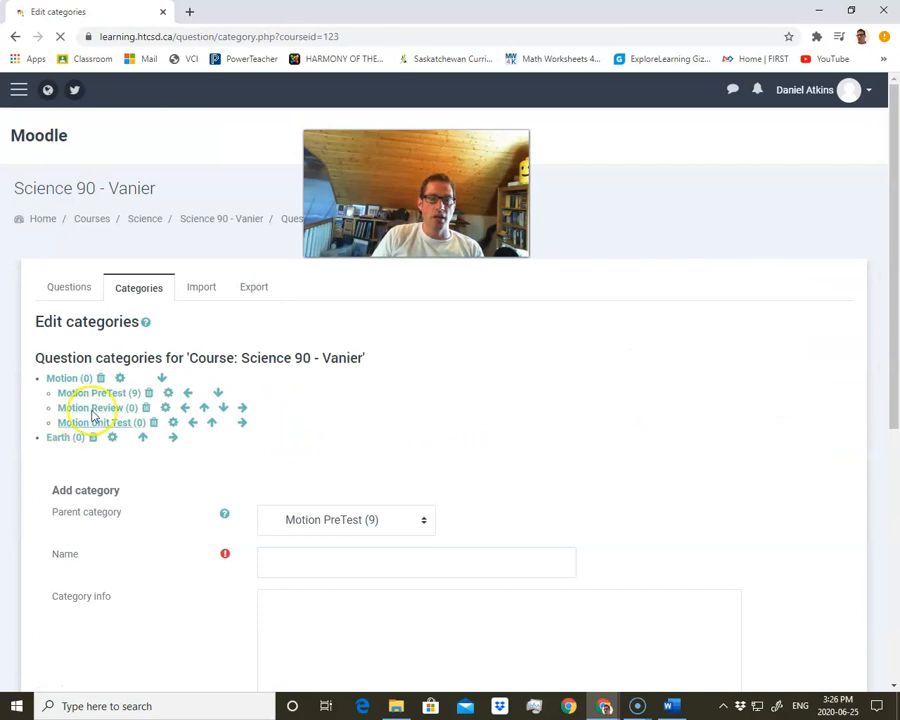
left_click(108, 395)
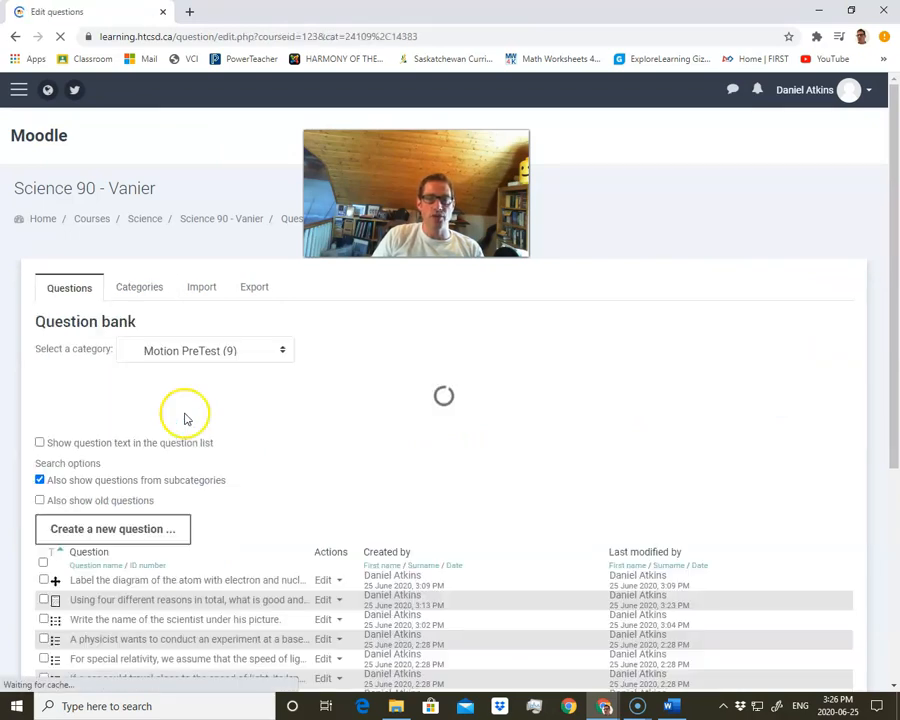
scroll(184, 418, "down", 2)
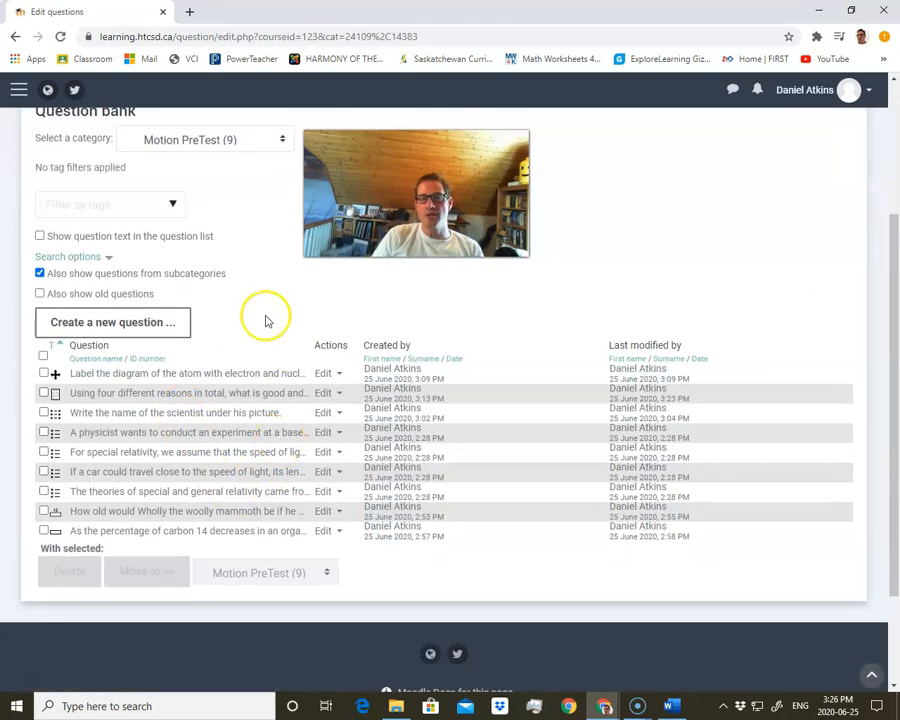
scroll(311, 476, "up", 2)
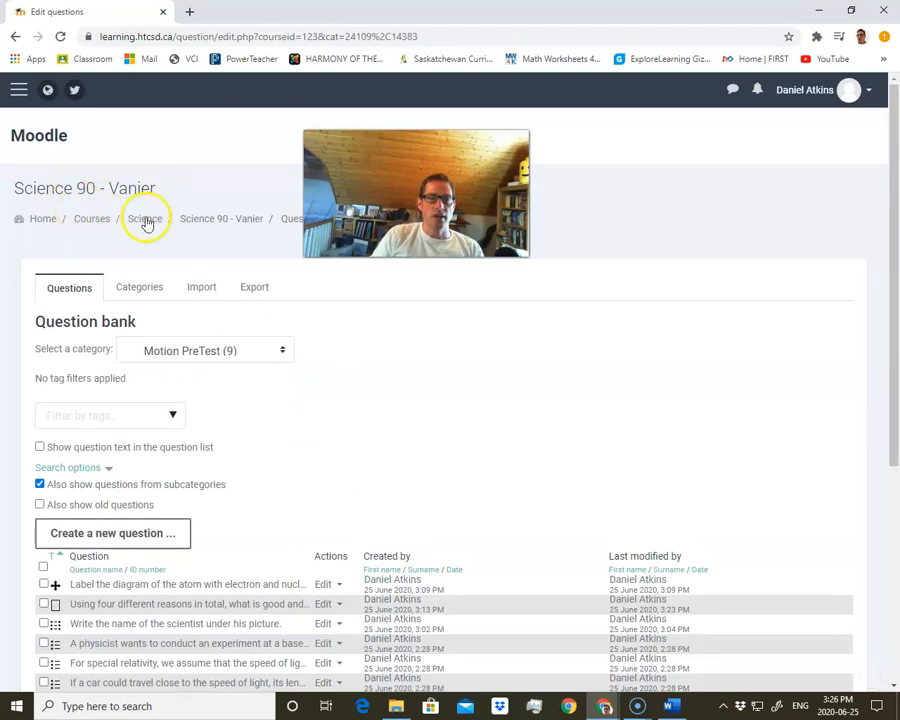
Return to the Science 90 - Vanier course, expand Section 1 and start adding a Quiz activity there
left_click(218, 219)
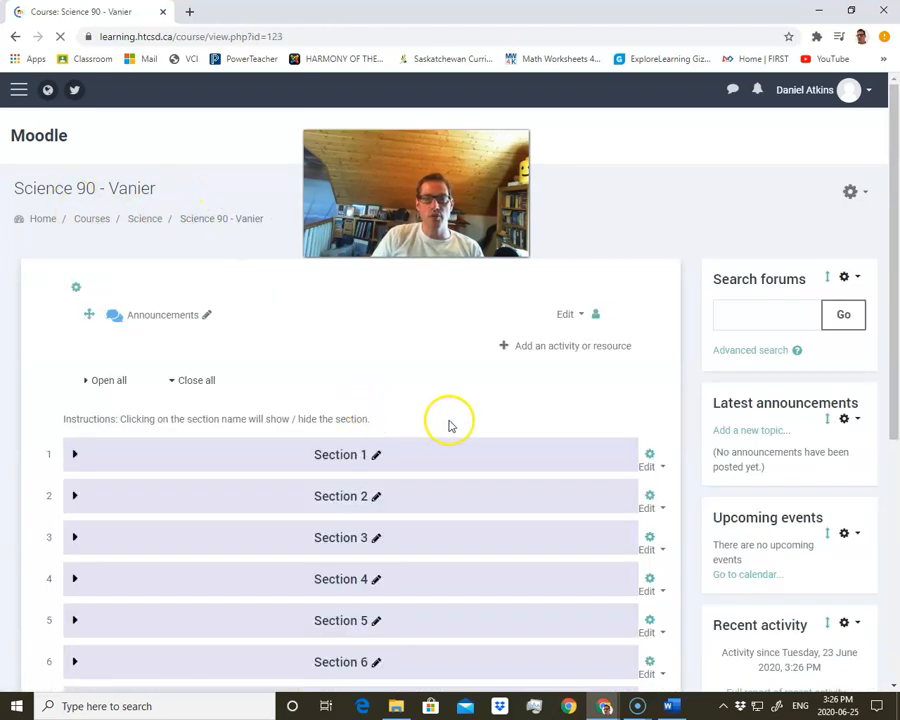
left_click(849, 194)
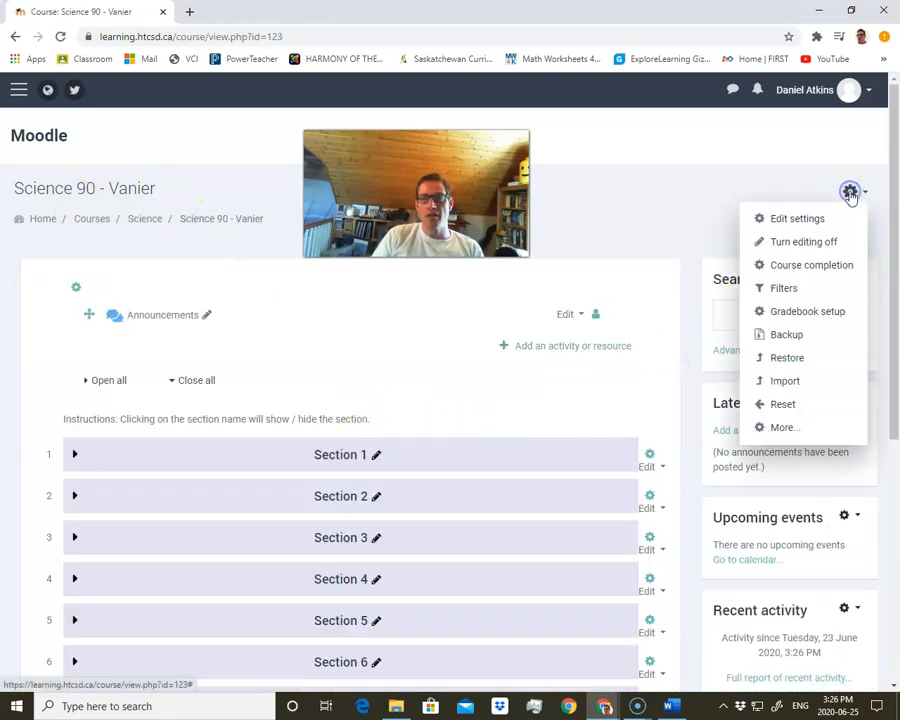
left_click(640, 430)
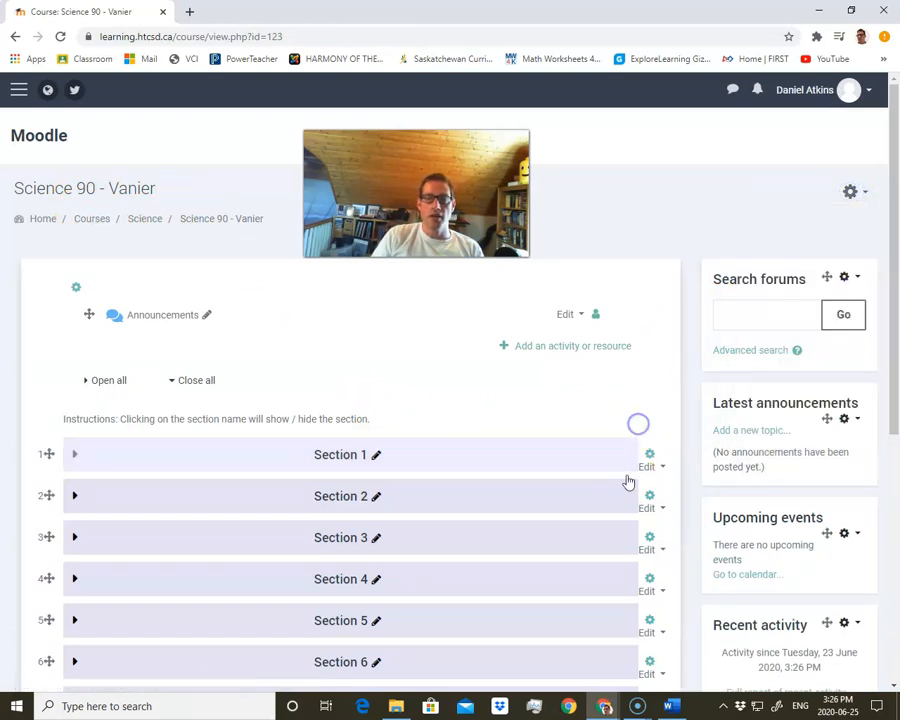
left_click(77, 456)
left_click(593, 505)
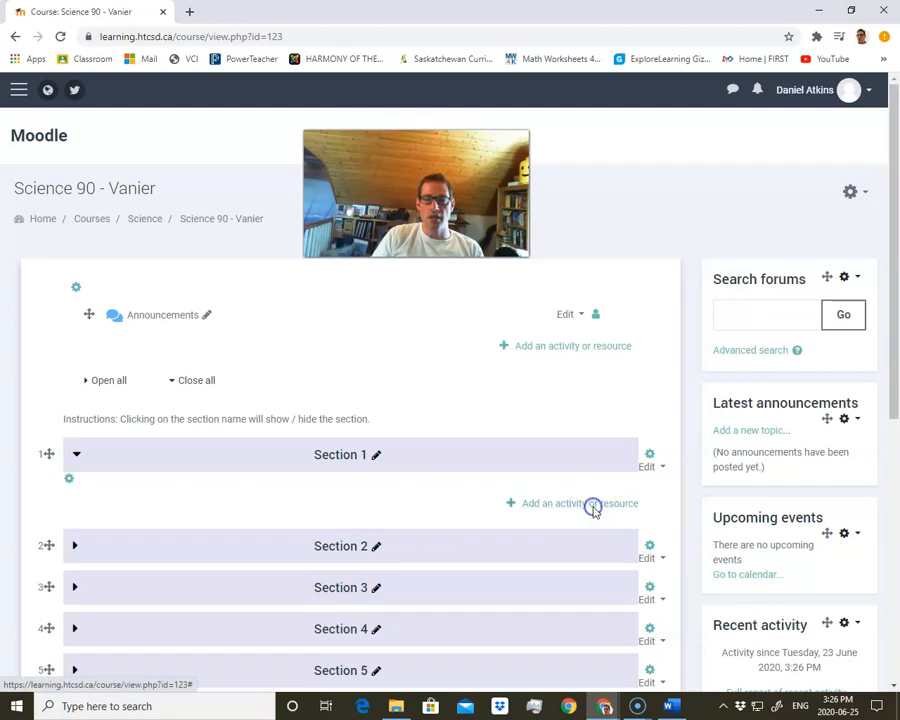
scroll(338, 456, "down", 5)
scroll(338, 456, "up", 1)
left_click(322, 448)
left_click(282, 411)
left_click(514, 634)
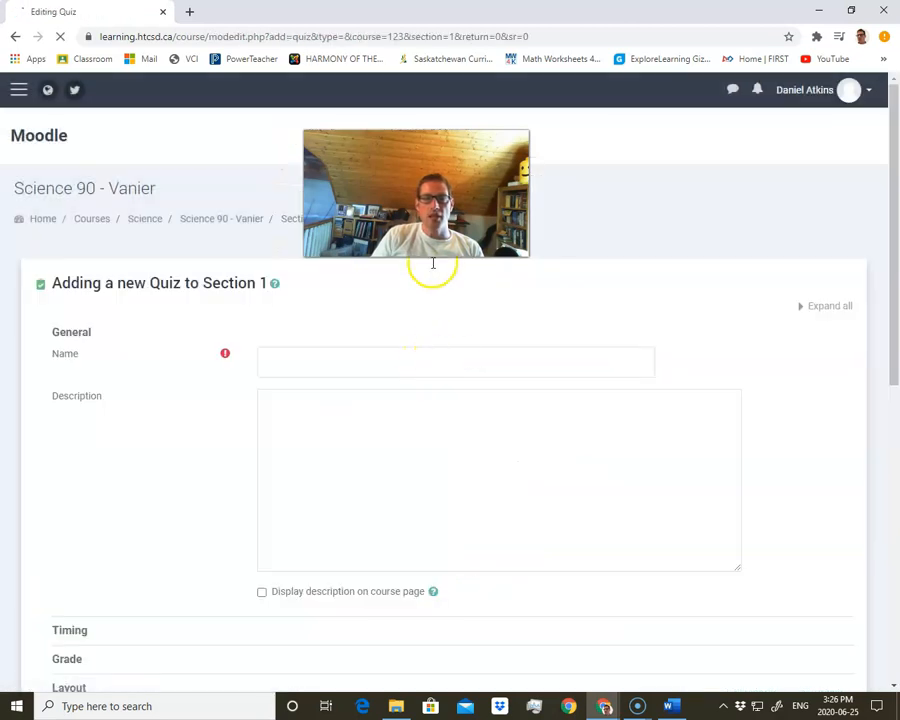
Name the new quiz Pretest for Motion Unit and scroll through the remaining quiz settings
left_click(361, 364)
left_click(520, 312)
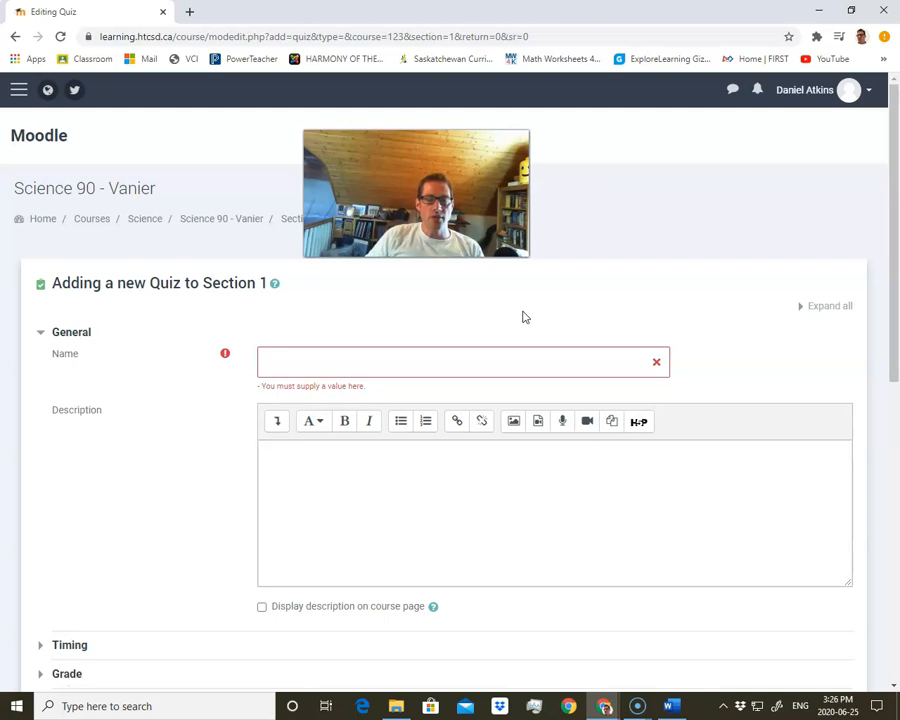
left_click(500, 362)
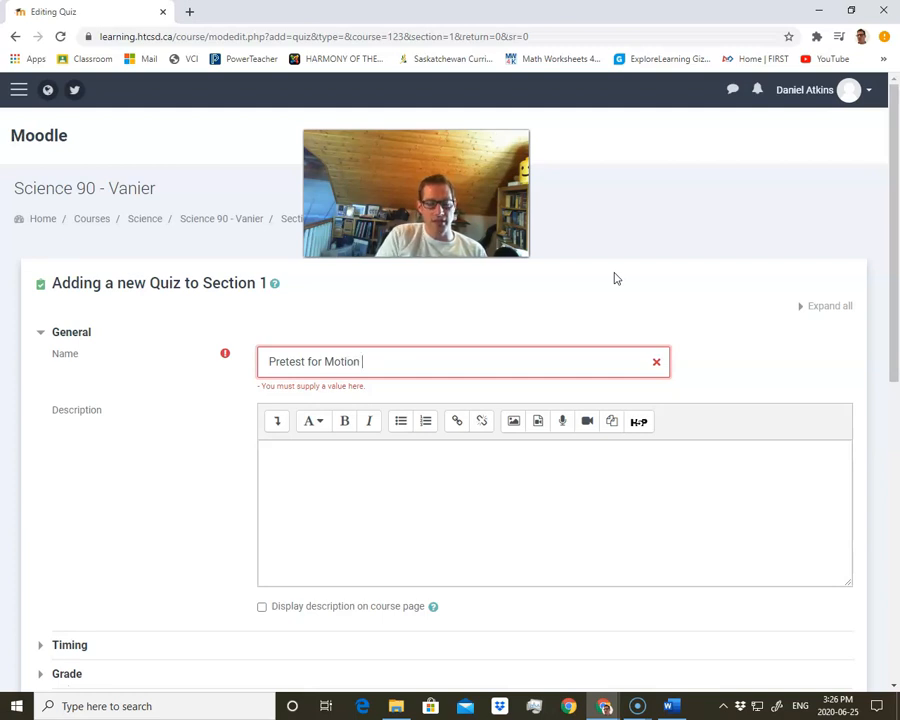
left_click(600, 253)
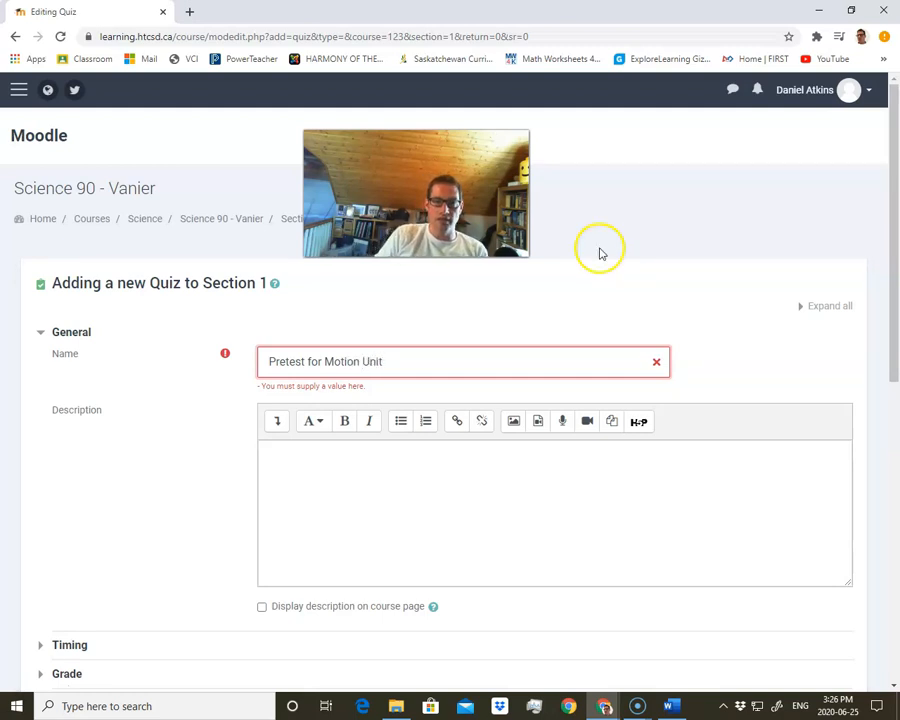
left_click(375, 470)
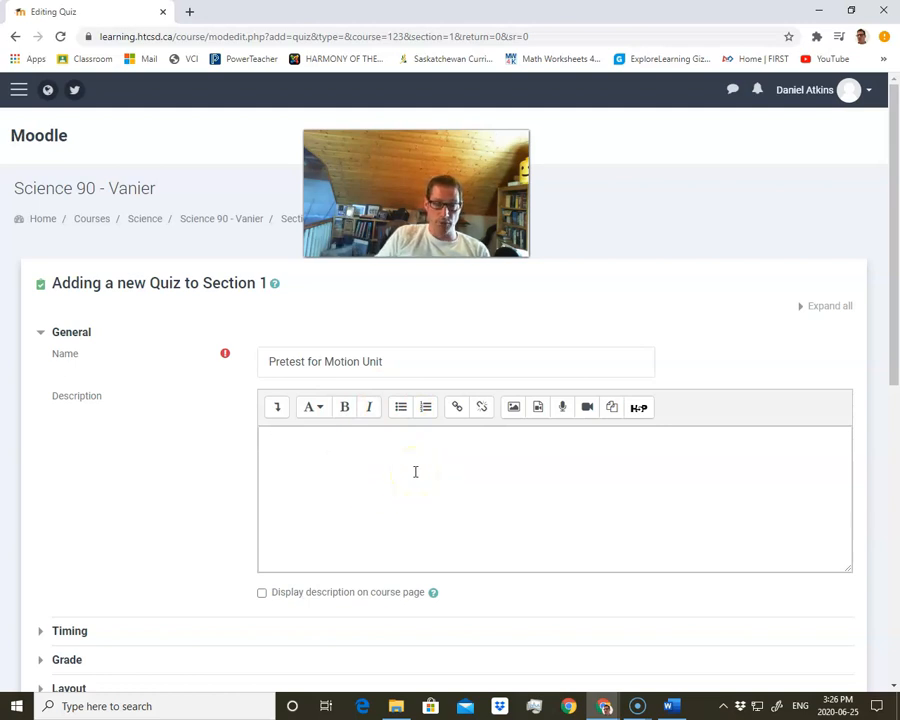
scroll(388, 495, "down", 3)
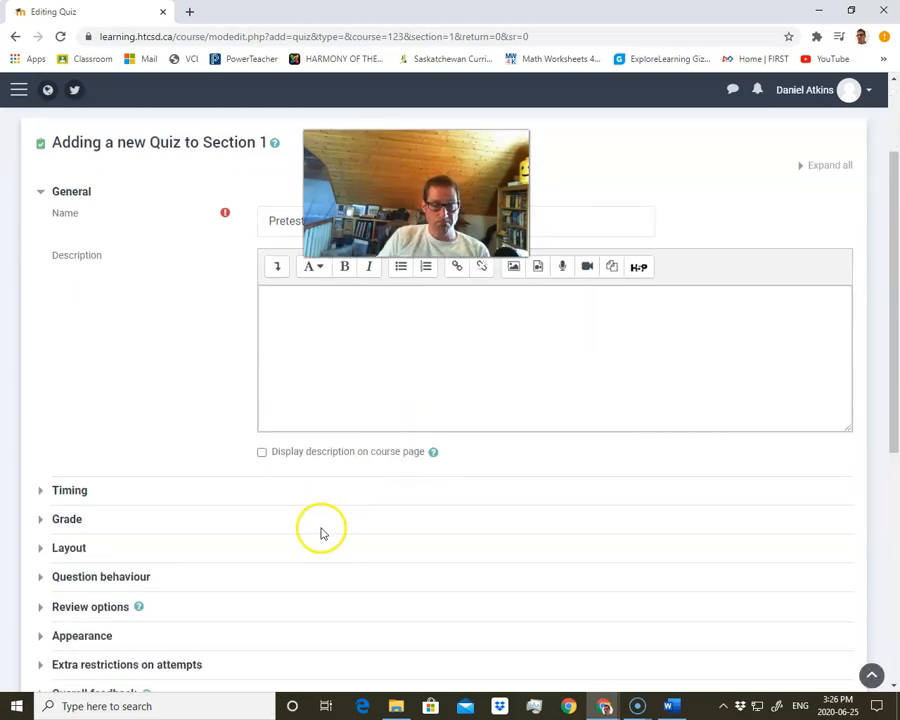
scroll(155, 504, "down", 4)
scroll(165, 503, "down", 2)
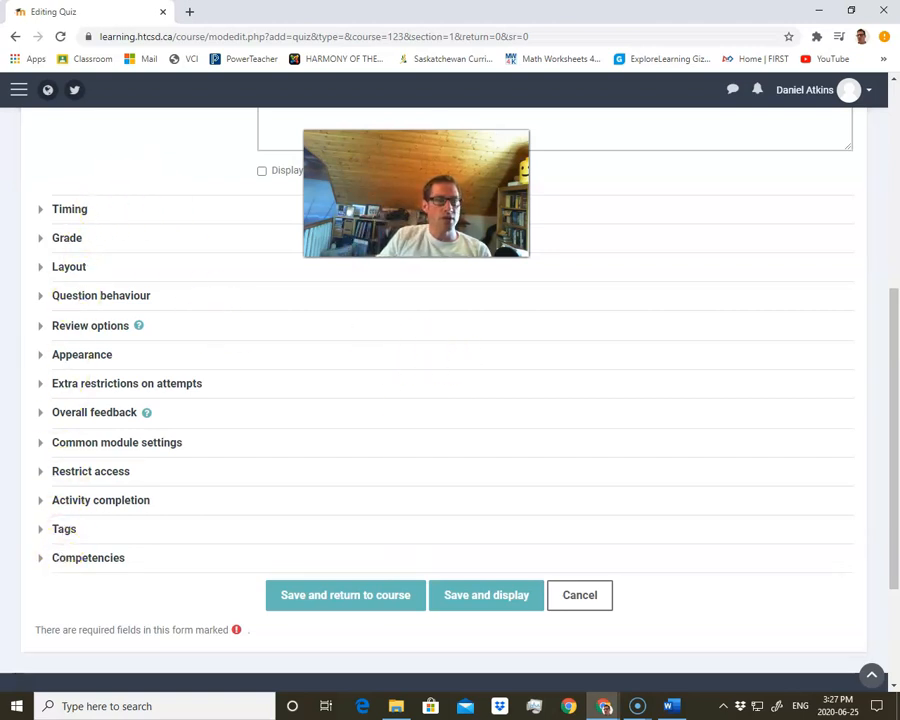
Switch to YouTube and briefly play the Learning to Moodle - Creating Quizzes from Question Banks video
left_click(604, 707)
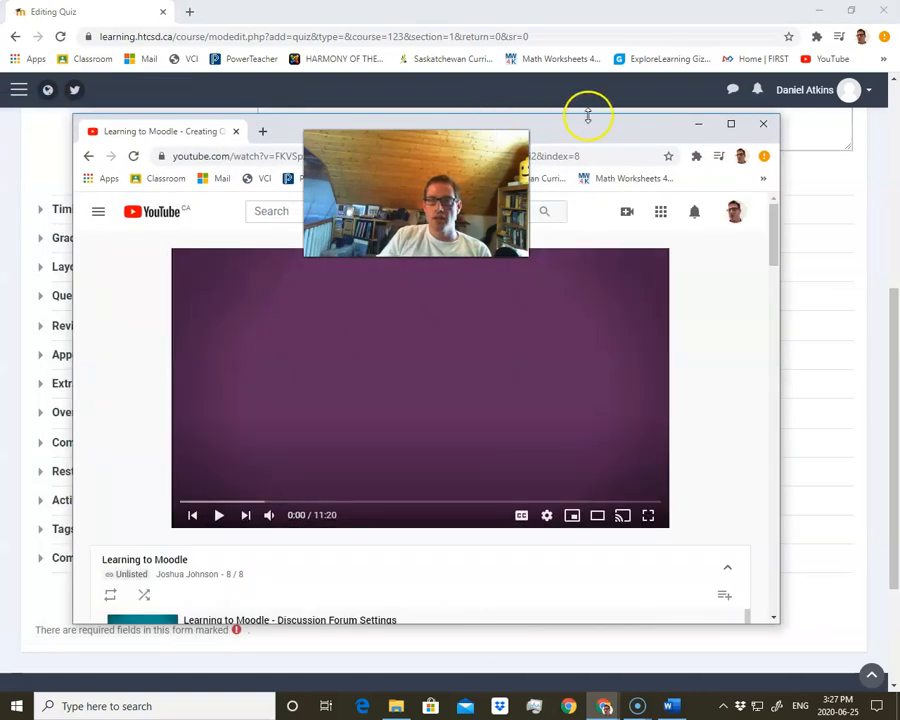
left_click(731, 123)
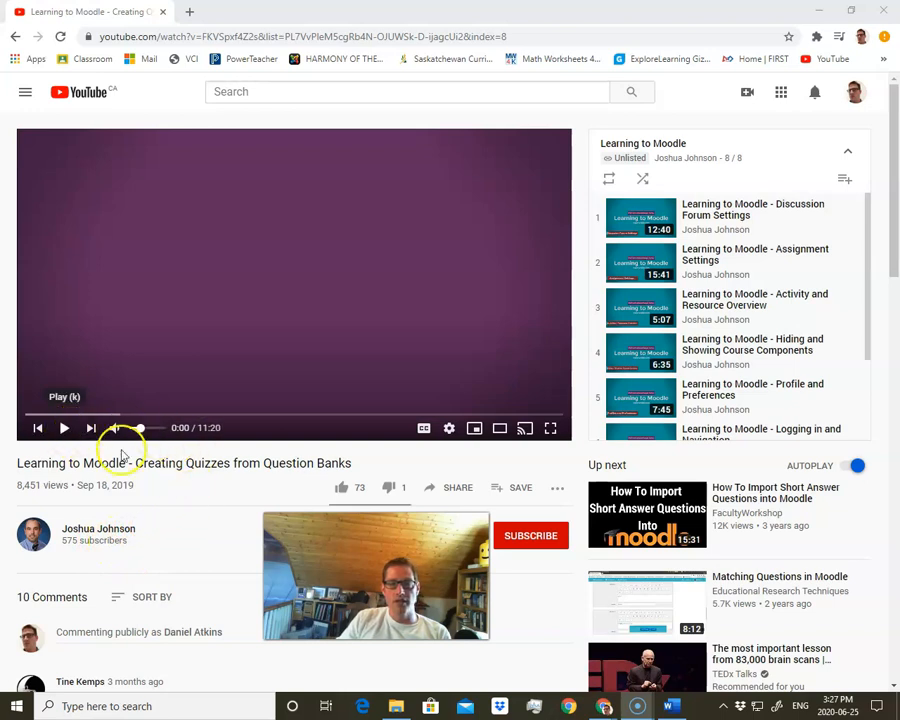
scroll(705, 365, "down", 1)
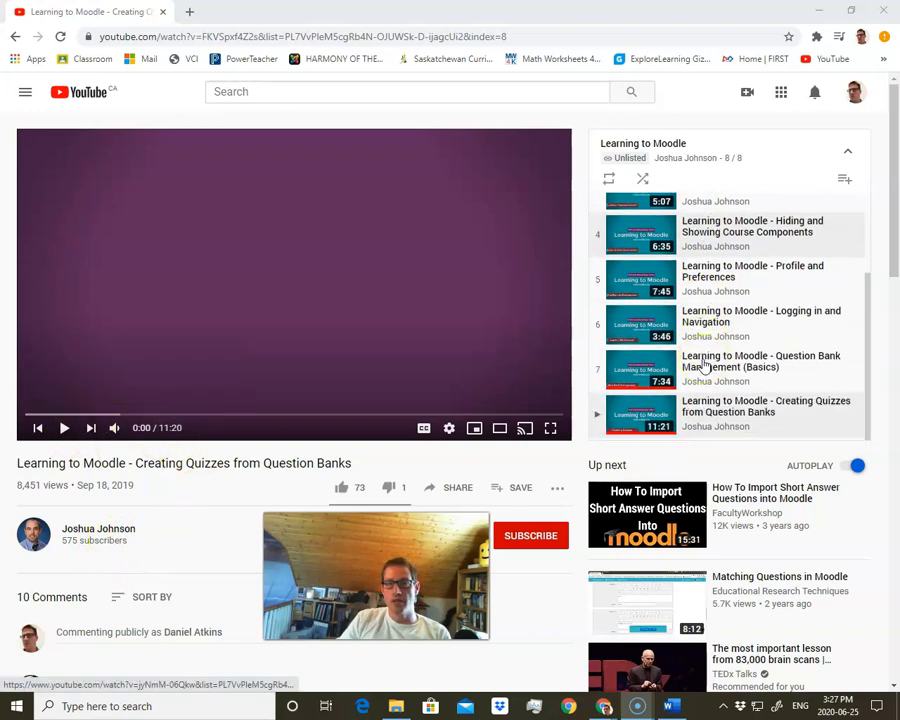
scroll(700, 362, "up", 1)
scroll(688, 366, "down", 1)
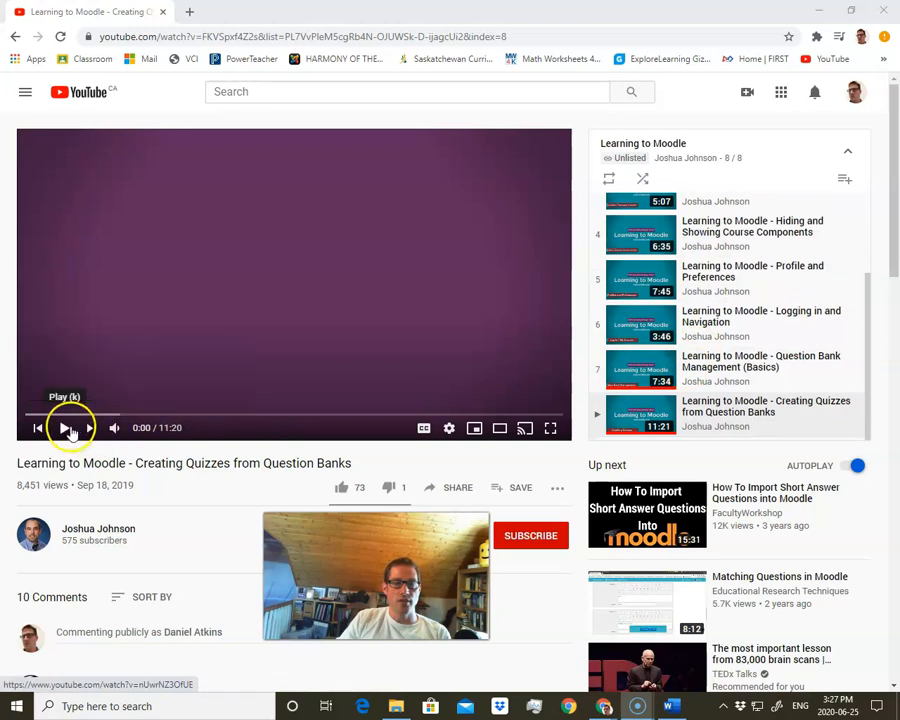
left_click(66, 428)
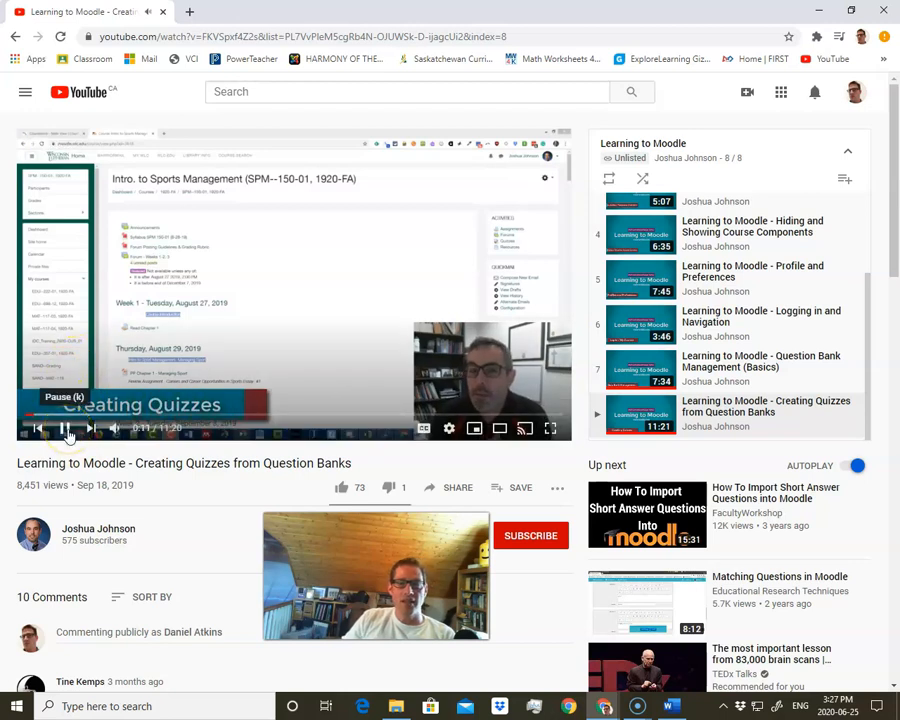
left_click(65, 428)
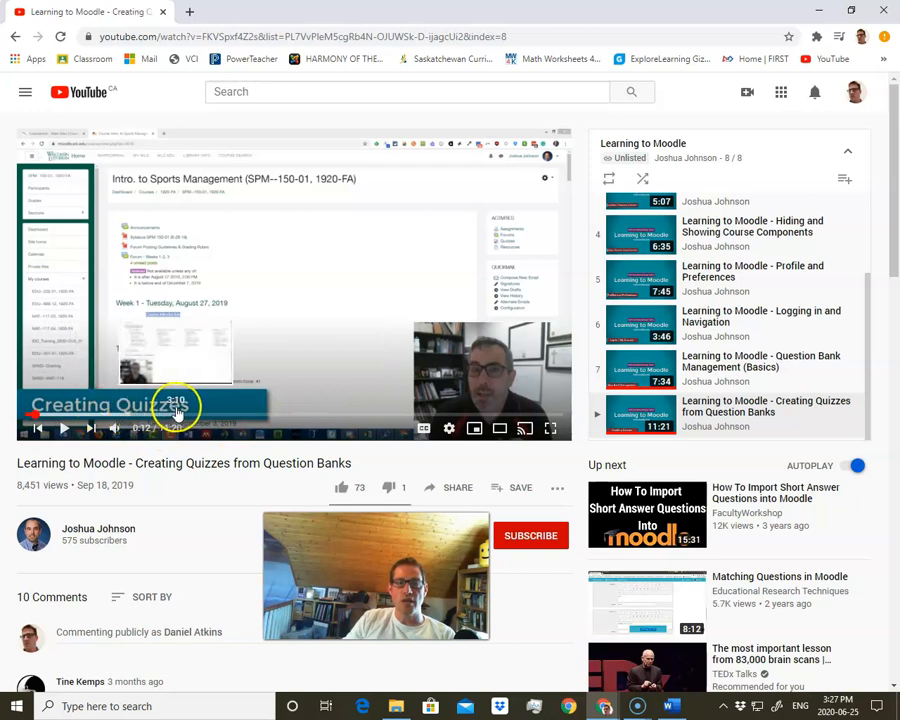
left_click(822, 14)
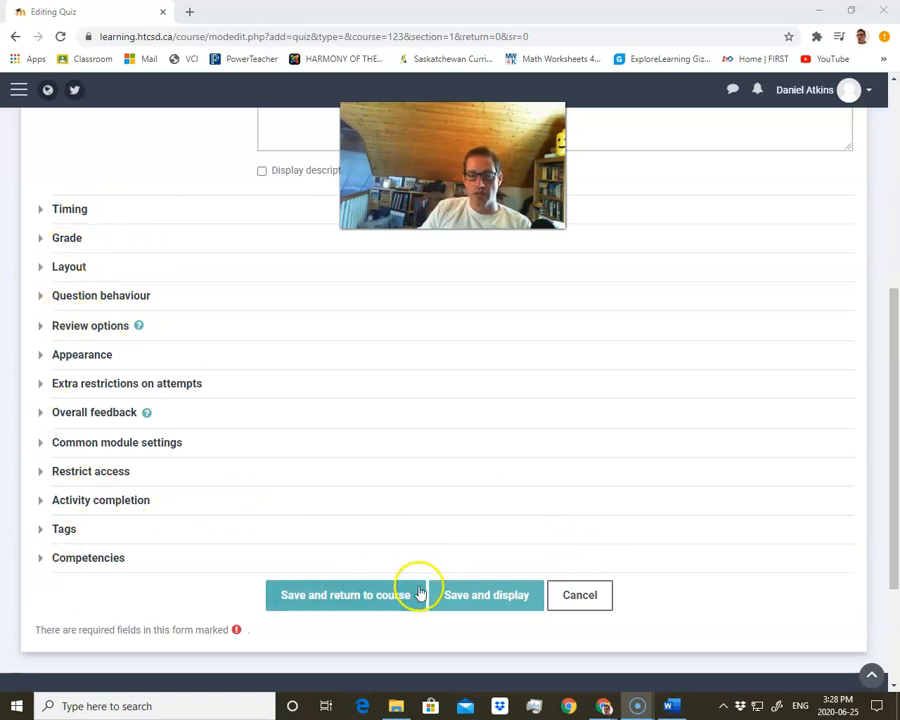
Save and display the quiz, then open its question editing page
left_click(474, 600)
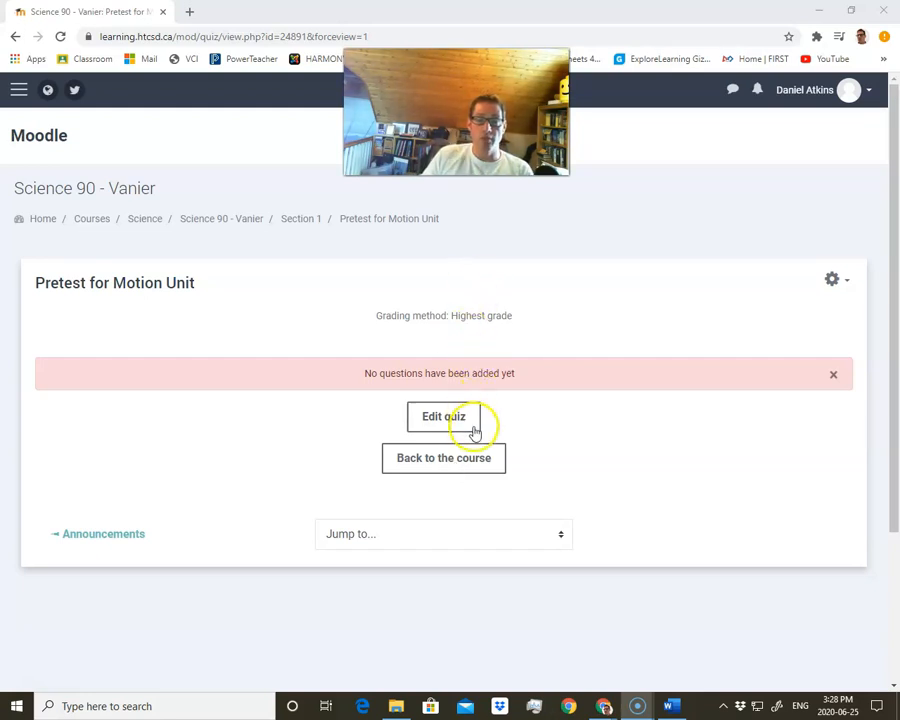
left_click(441, 422)
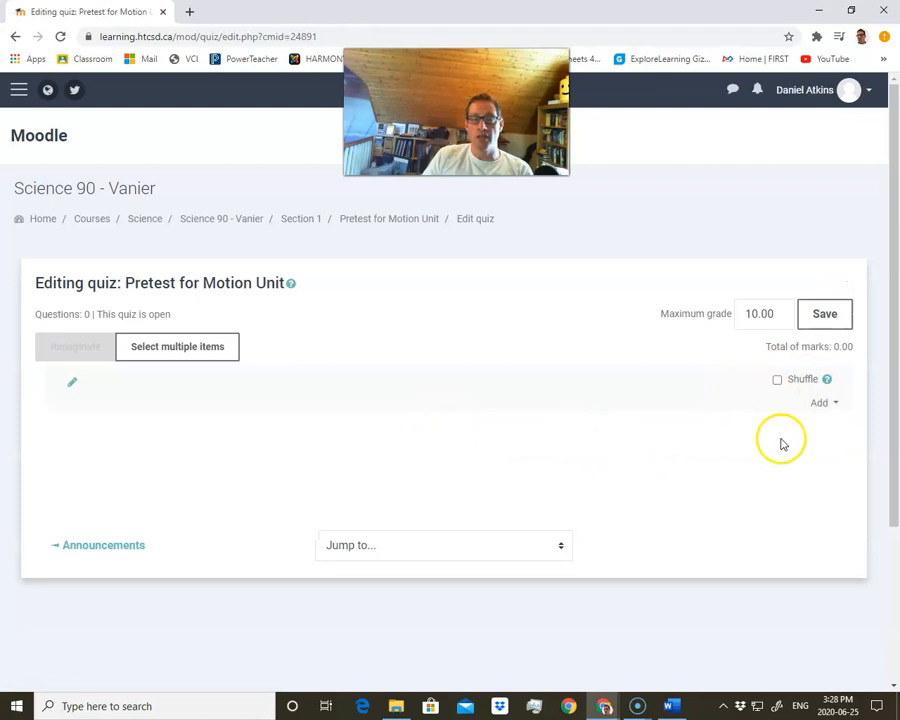
left_click_drag(770, 313, 737, 313)
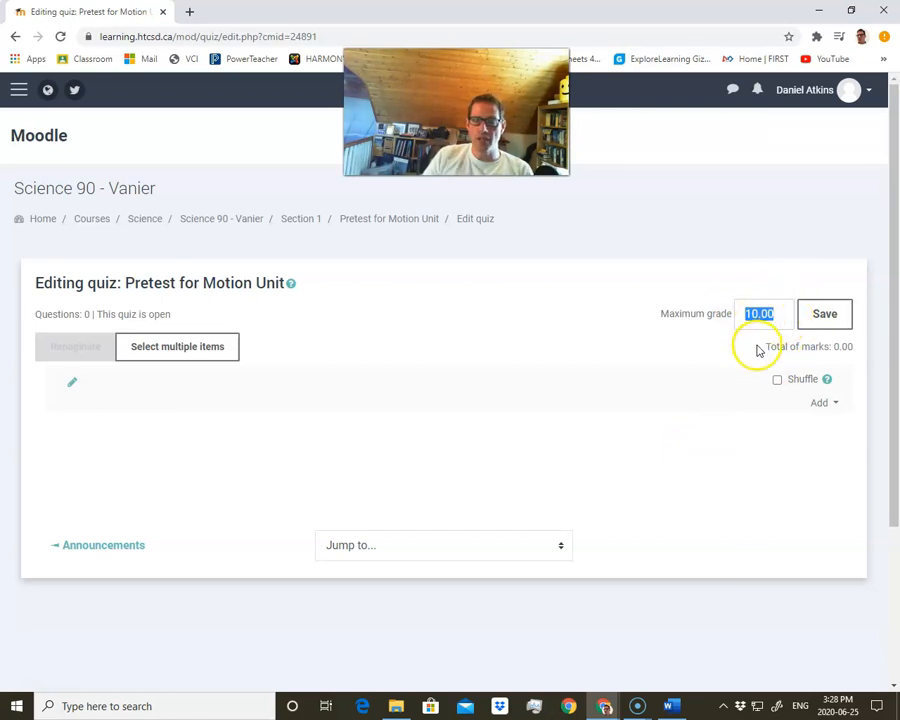
left_click(771, 317)
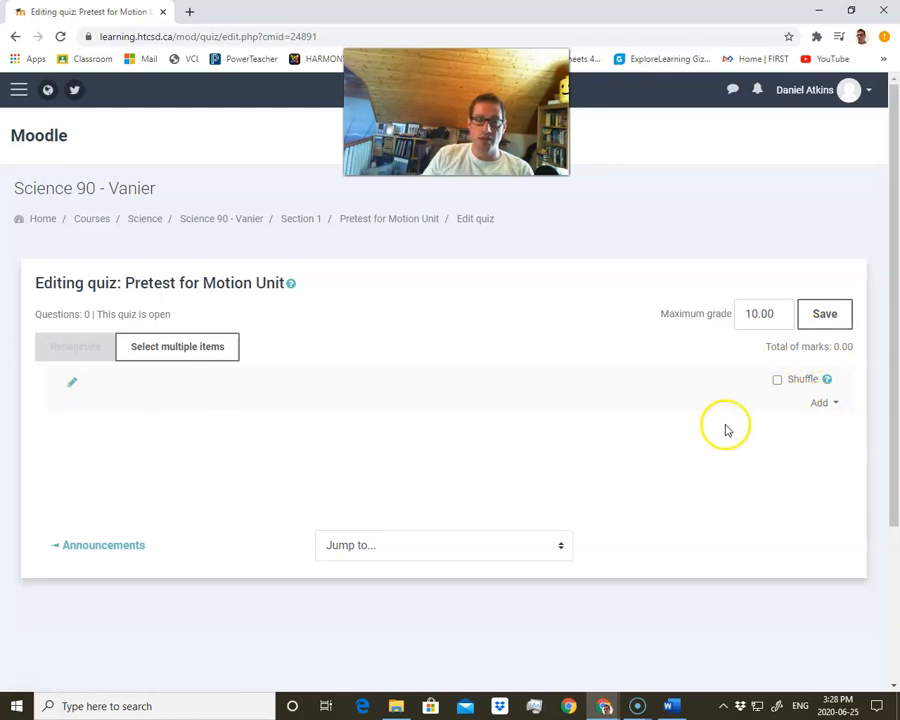
Start adding a new Short answer question to the quiz
left_click(826, 411)
left_click(768, 428)
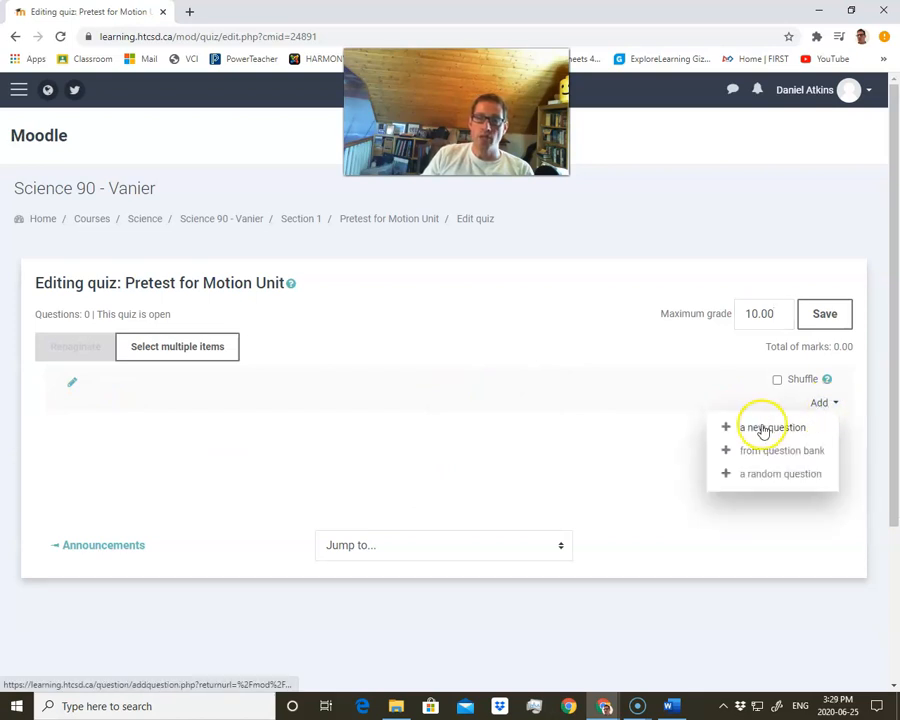
left_click(764, 478)
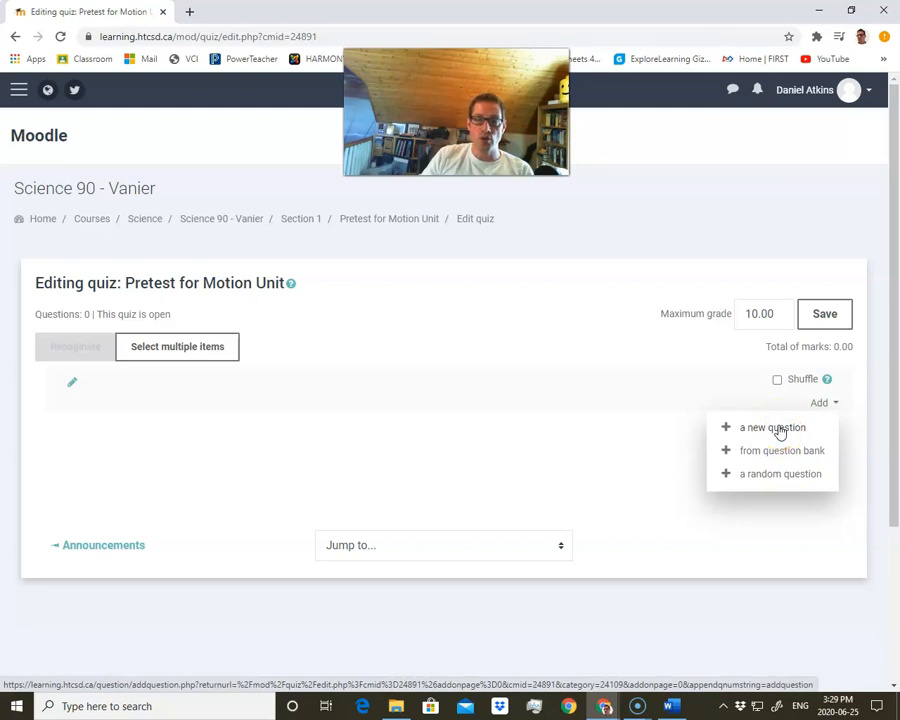
left_click(780, 428)
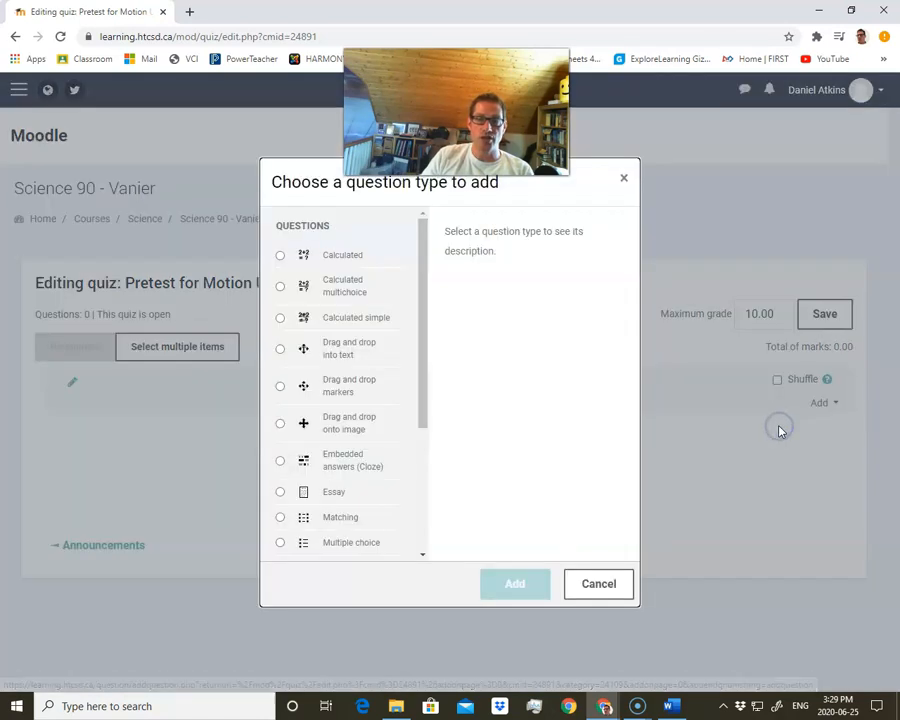
scroll(394, 418, "down", 1)
scroll(394, 418, "down", 3)
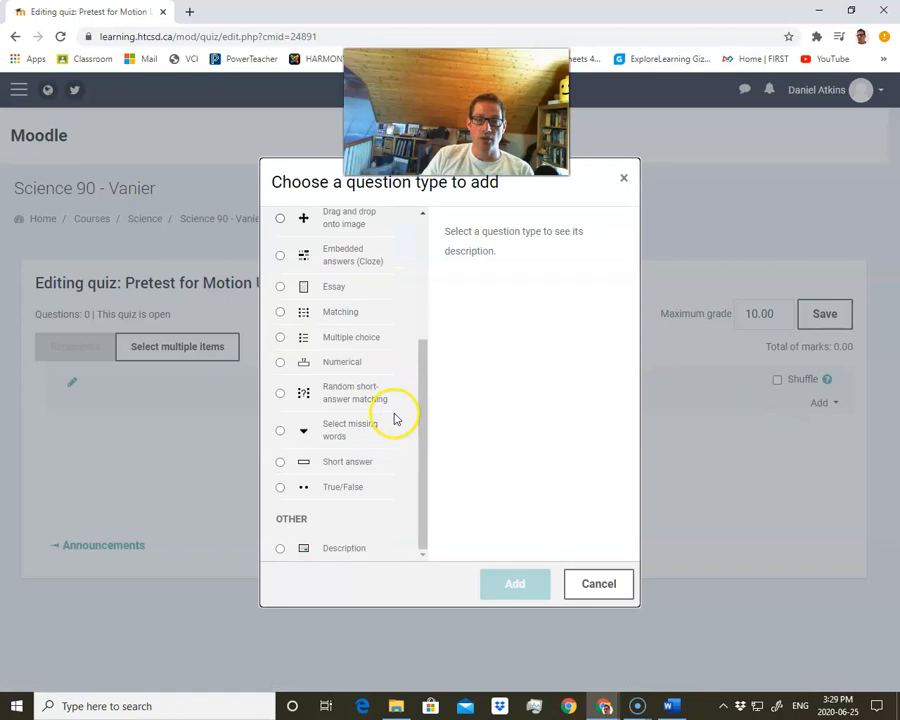
left_click(280, 463)
left_click(512, 582)
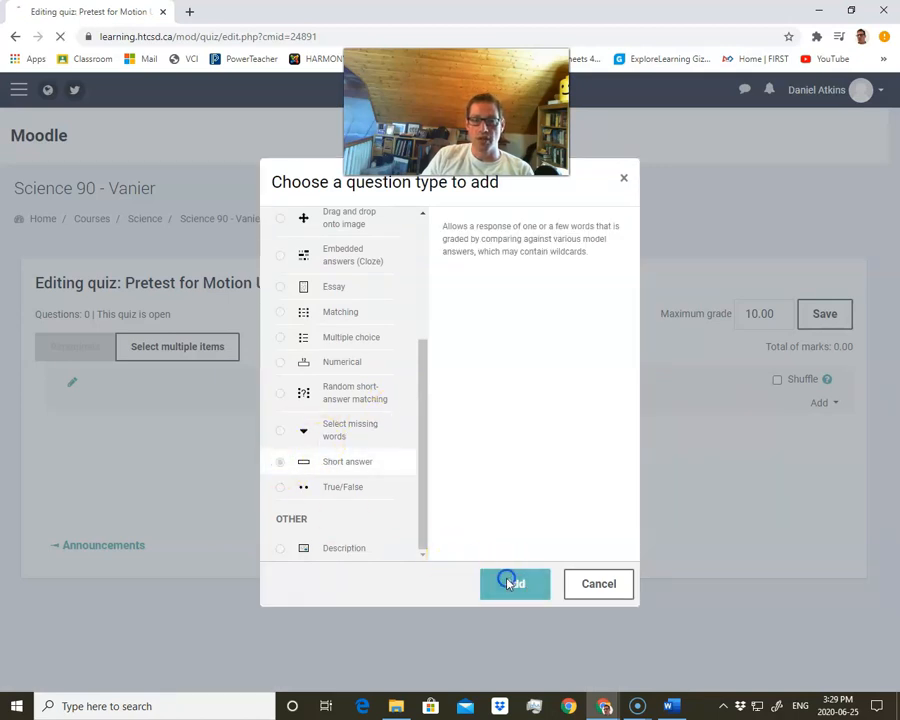
Place the question in the Motion PreTest category, name it sfgd and enter sdfg as its question text
scroll(340, 440, "down", 3)
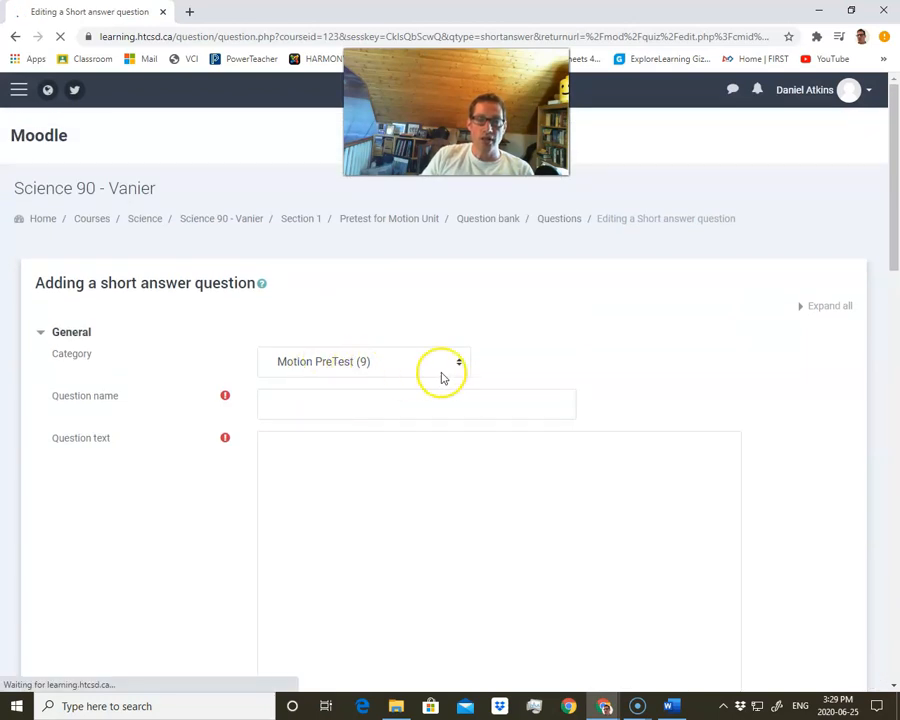
left_click(445, 366)
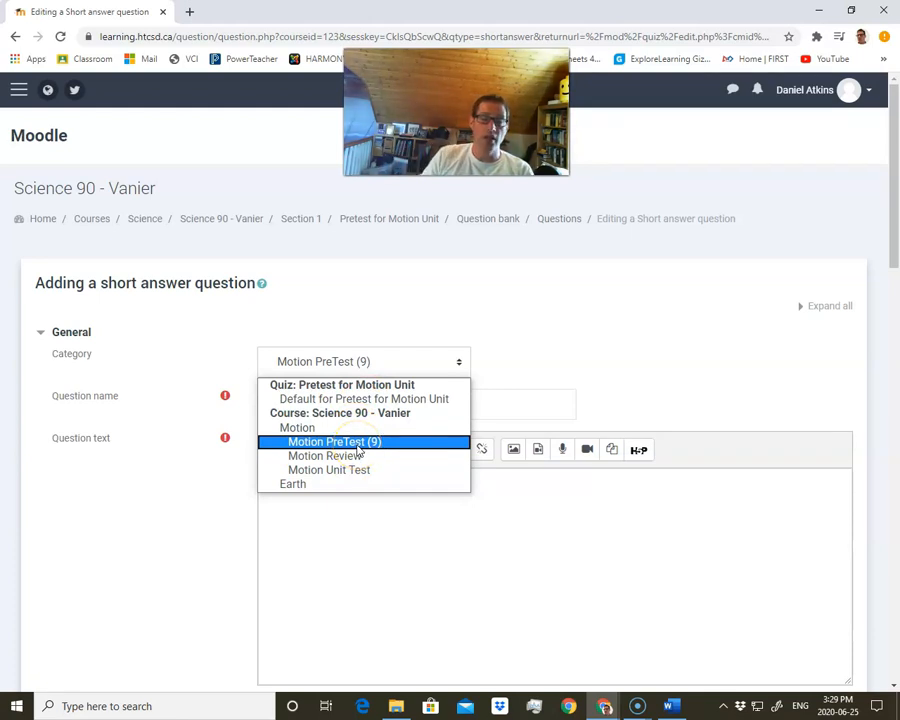
left_click(362, 447)
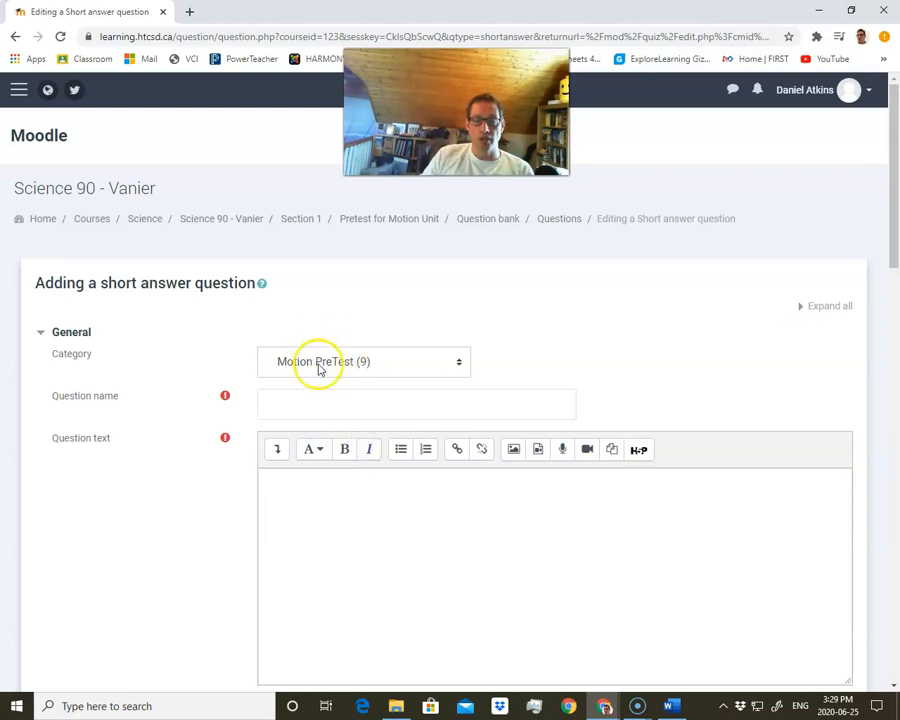
left_click(355, 414)
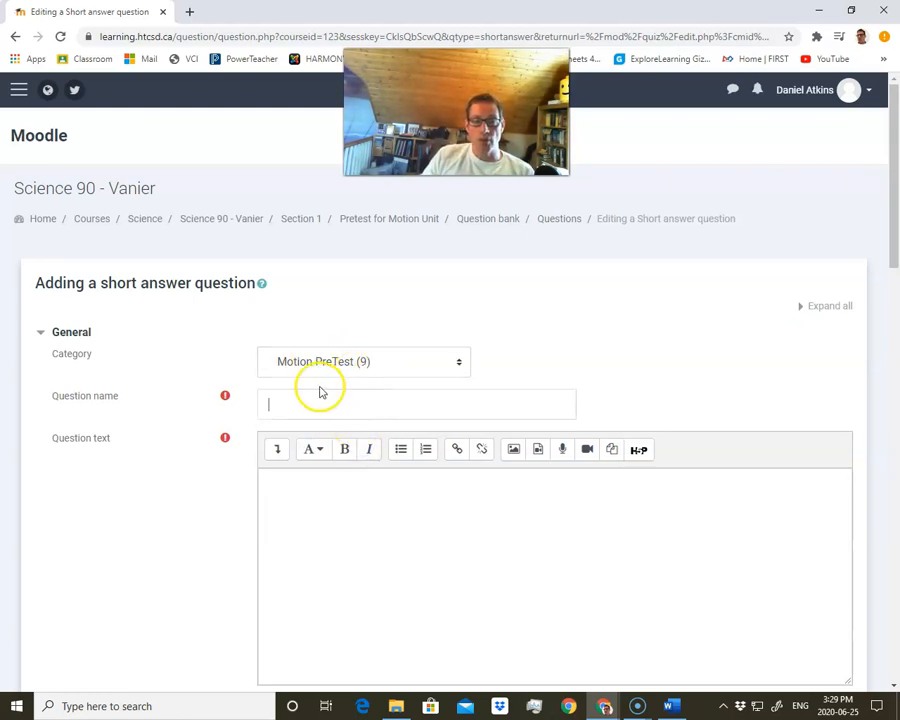
type("sfgd")
left_click(323, 505)
type("sdfg")
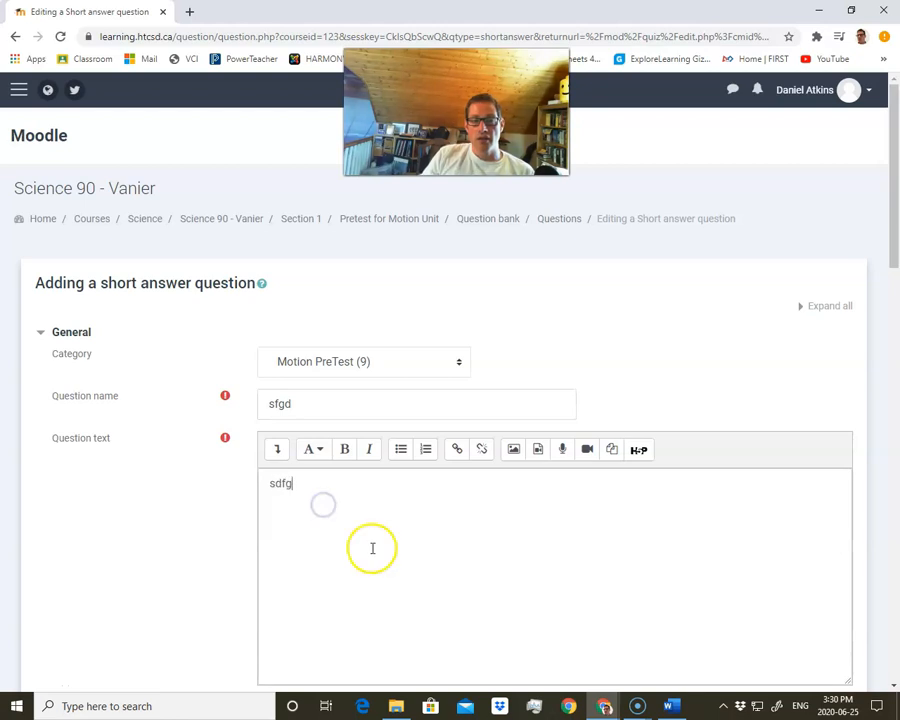
Enter sfdg as Answer 1 and try to save the question
scroll(373, 549, "down", 8)
scroll(373, 549, "down", 2)
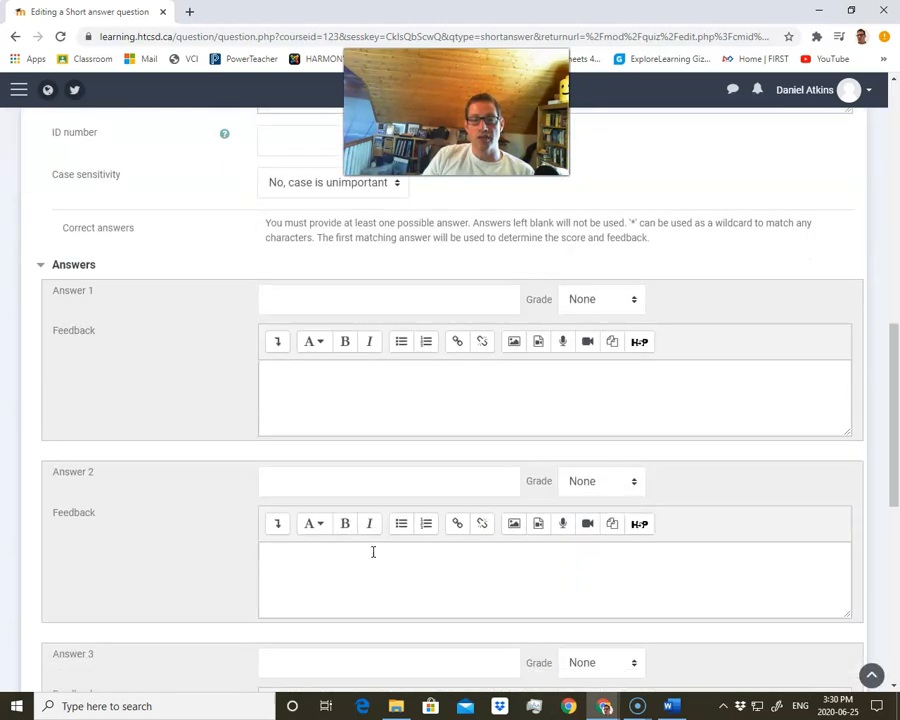
left_click(364, 266)
type("sfdg")
scroll(350, 420, "down", 5)
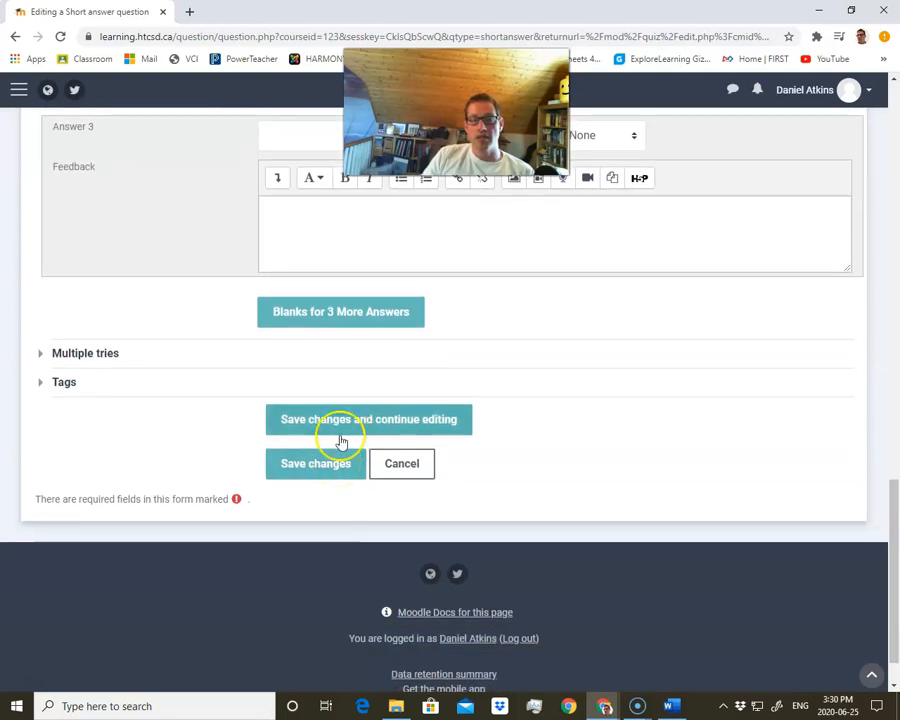
left_click(336, 463)
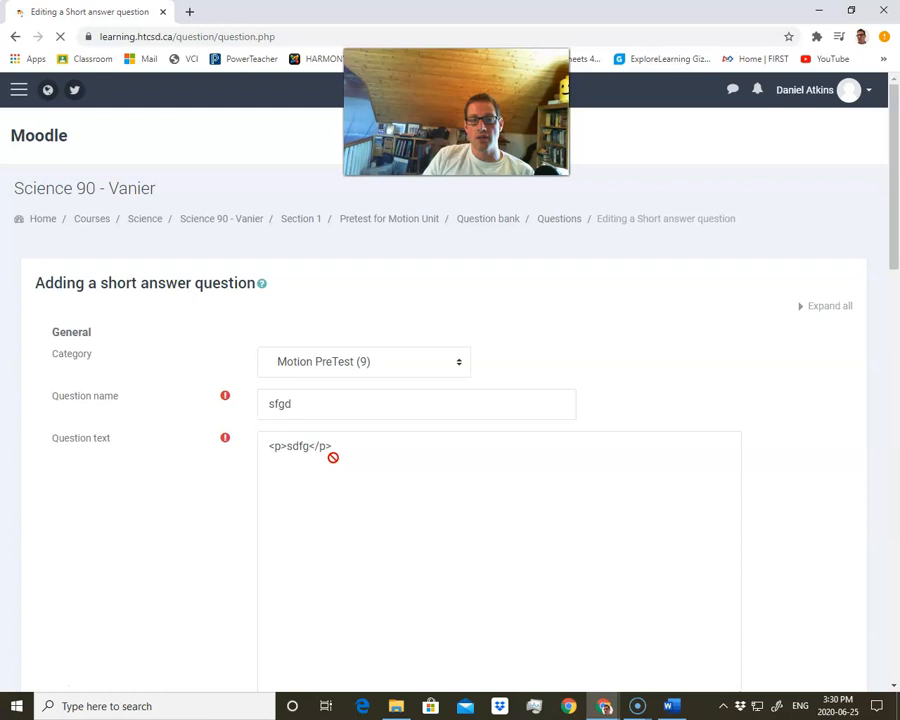
Set Answer 1's grade to 100% and save the short answer question
scroll(344, 505, "down", 12)
scroll(344, 505, "up", 3)
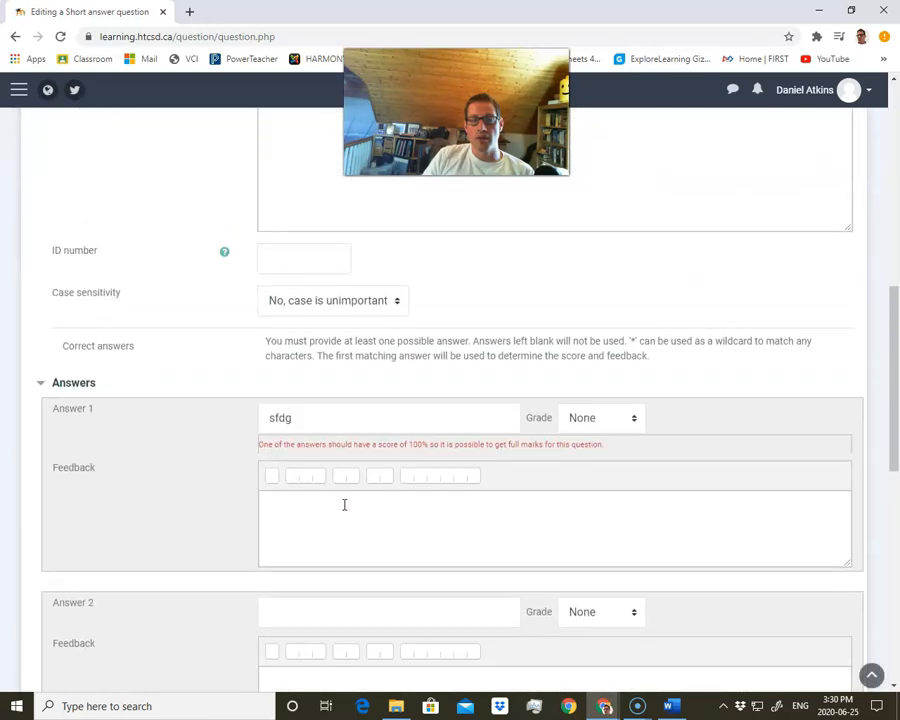
left_click(578, 420)
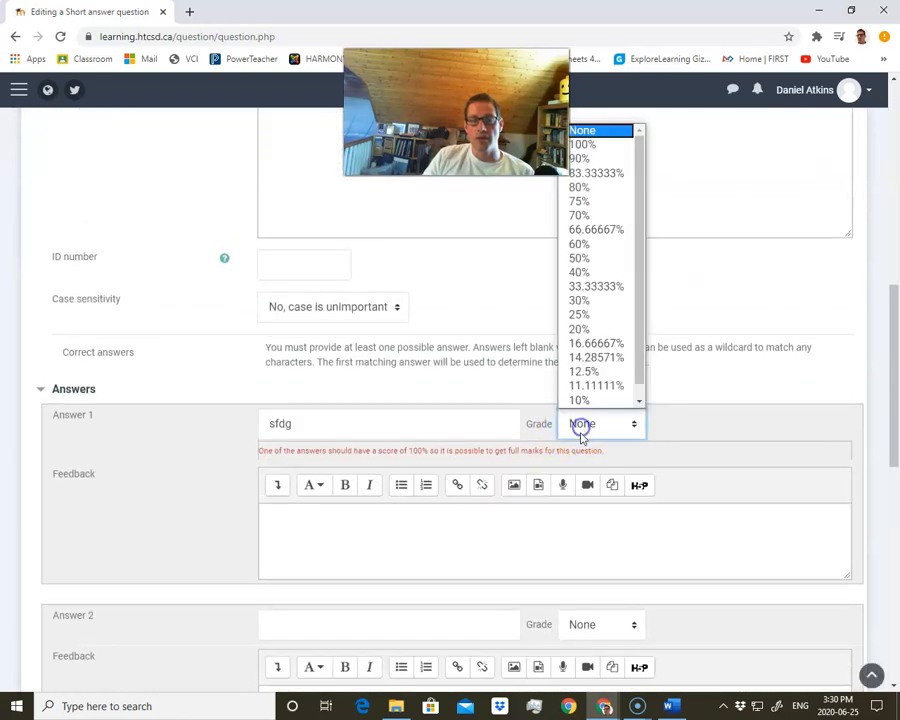
left_click(588, 148)
scroll(296, 480, "down", 6)
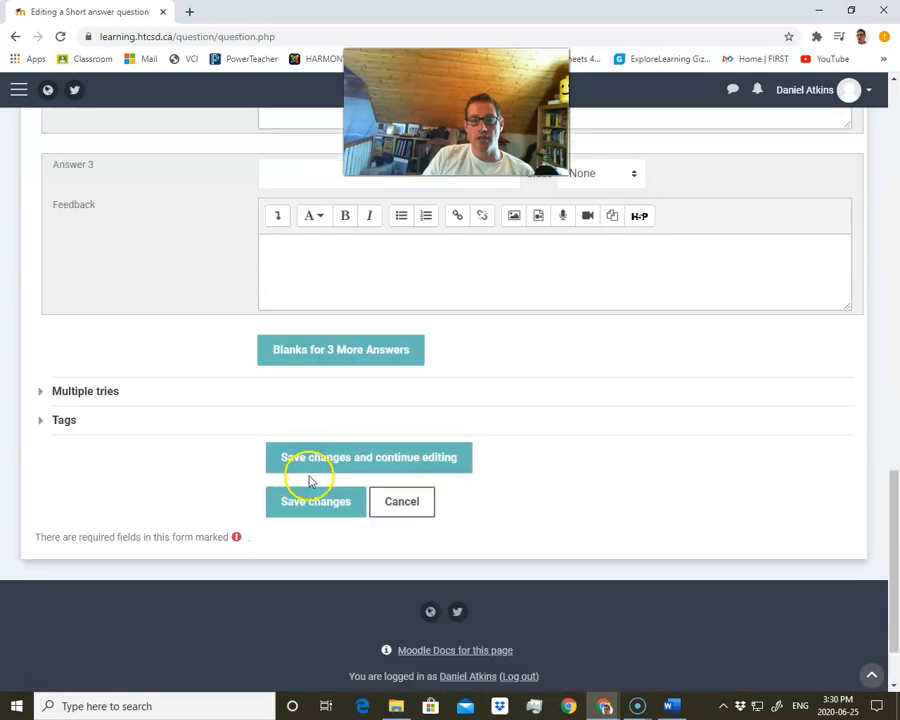
left_click(315, 503)
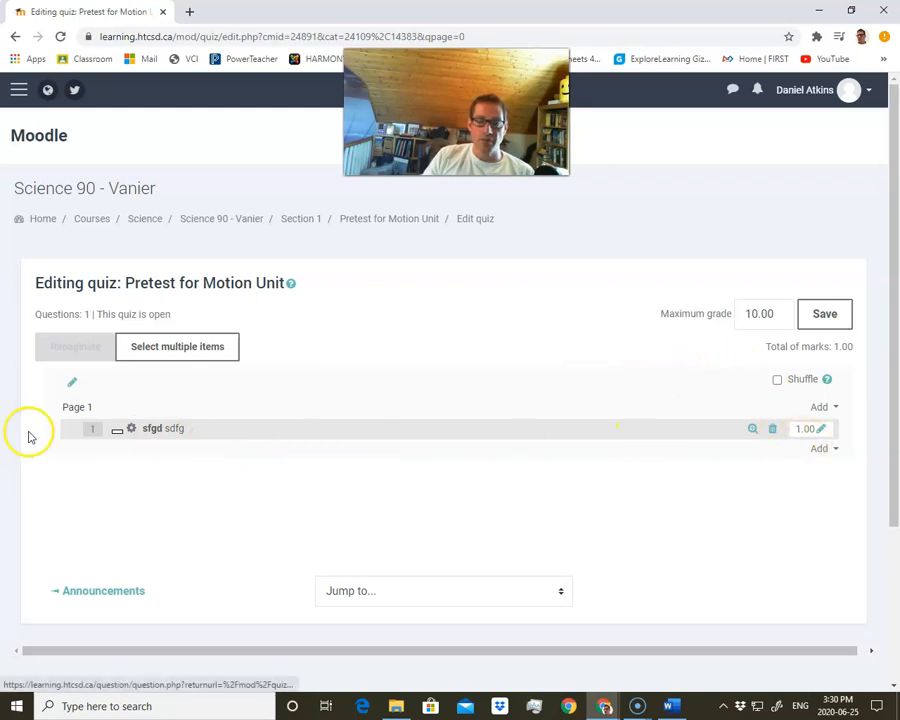
Delete the sfgd question from the quiz
left_click(775, 437)
left_click(385, 446)
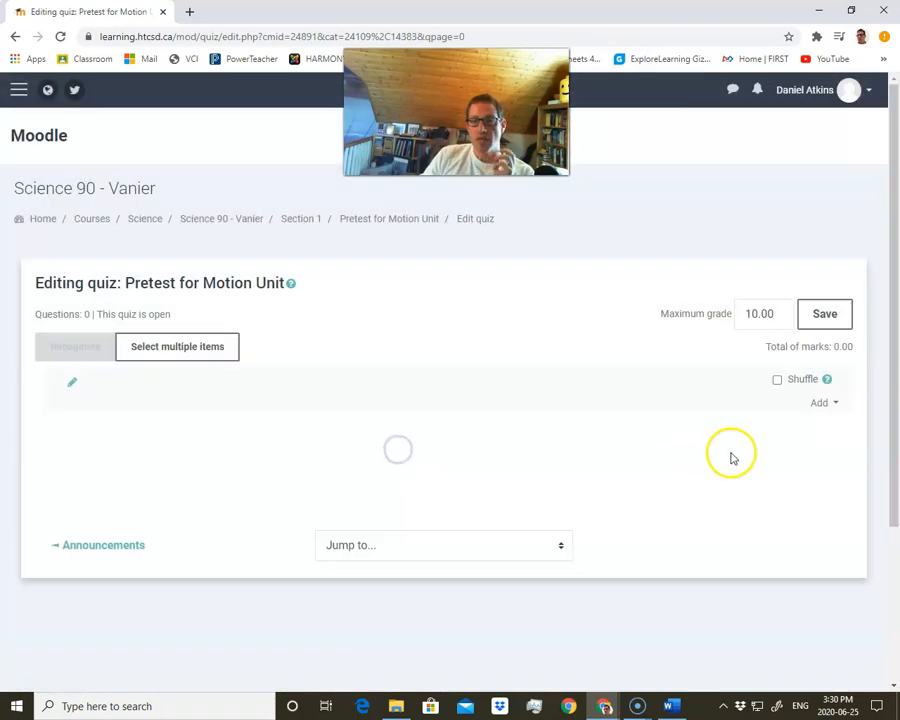
Add the first three questions from the Motion PreTest question bank to the quiz
left_click(816, 404)
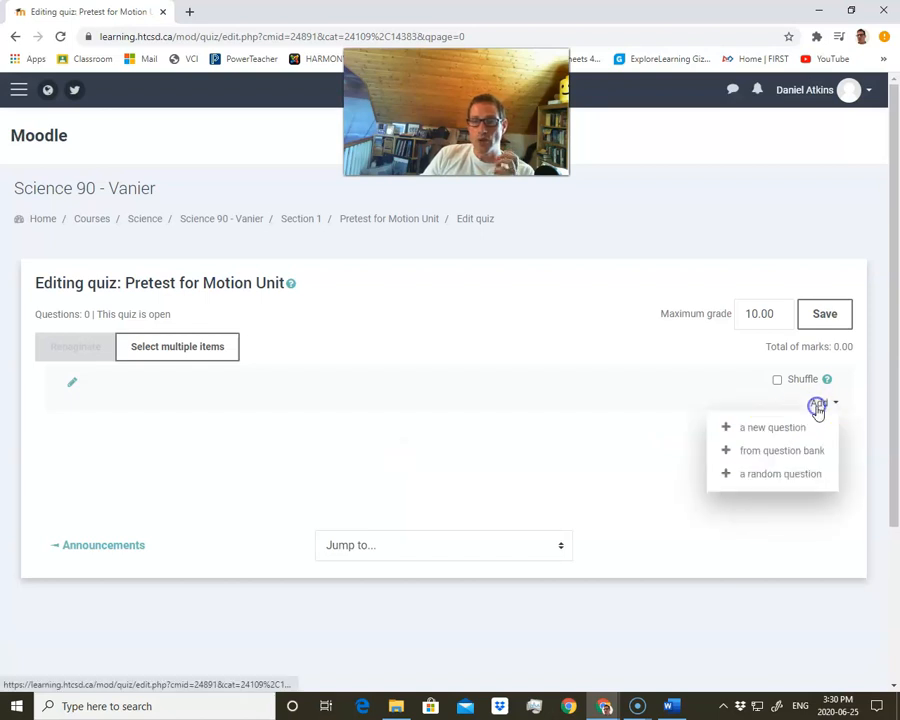
left_click(772, 452)
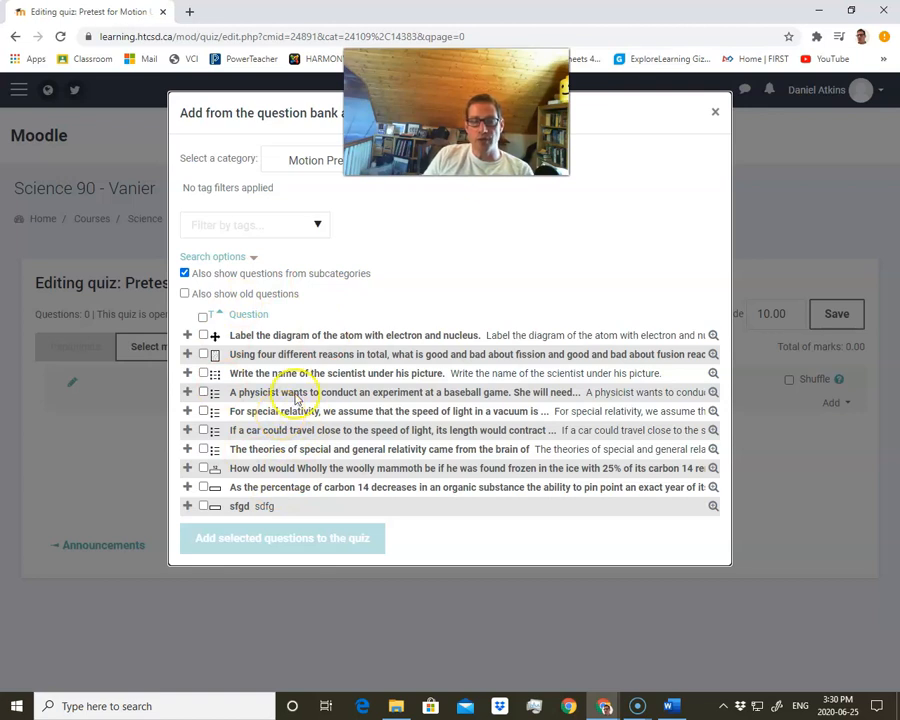
left_click(205, 336)
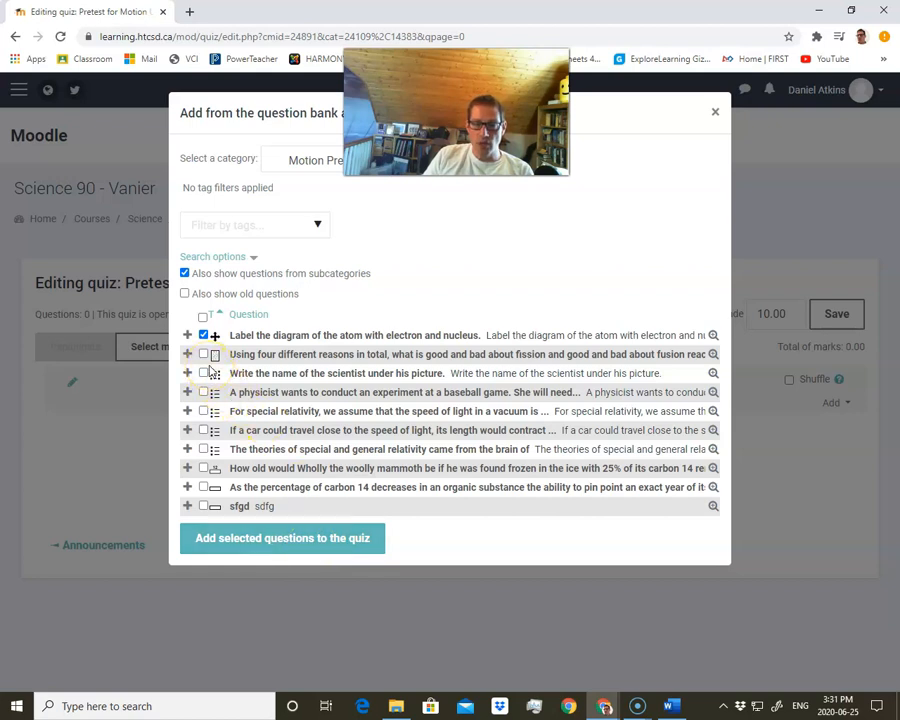
left_click(203, 354)
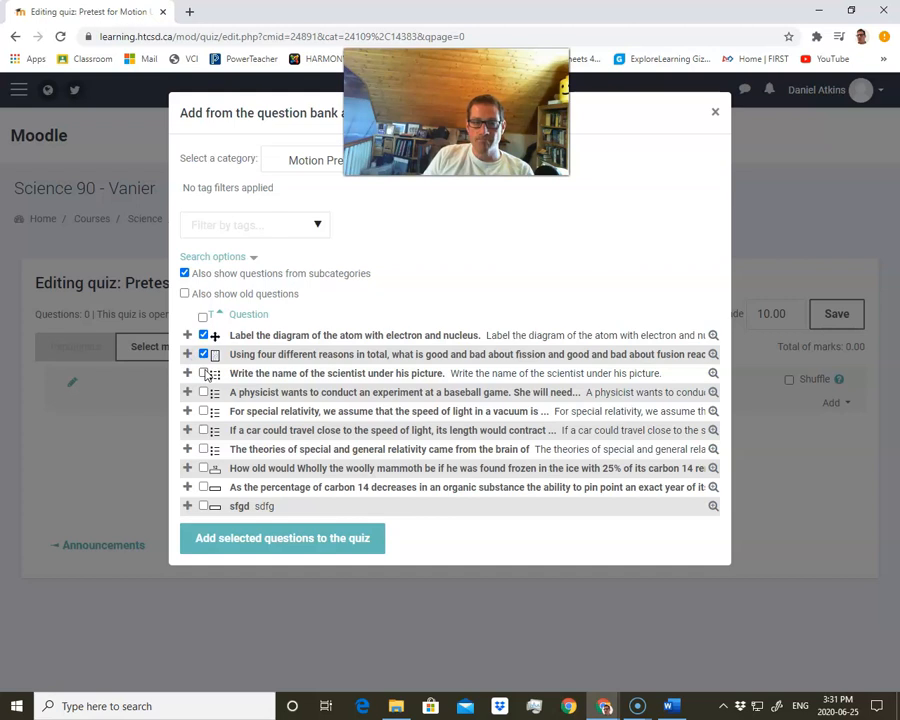
left_click(204, 373)
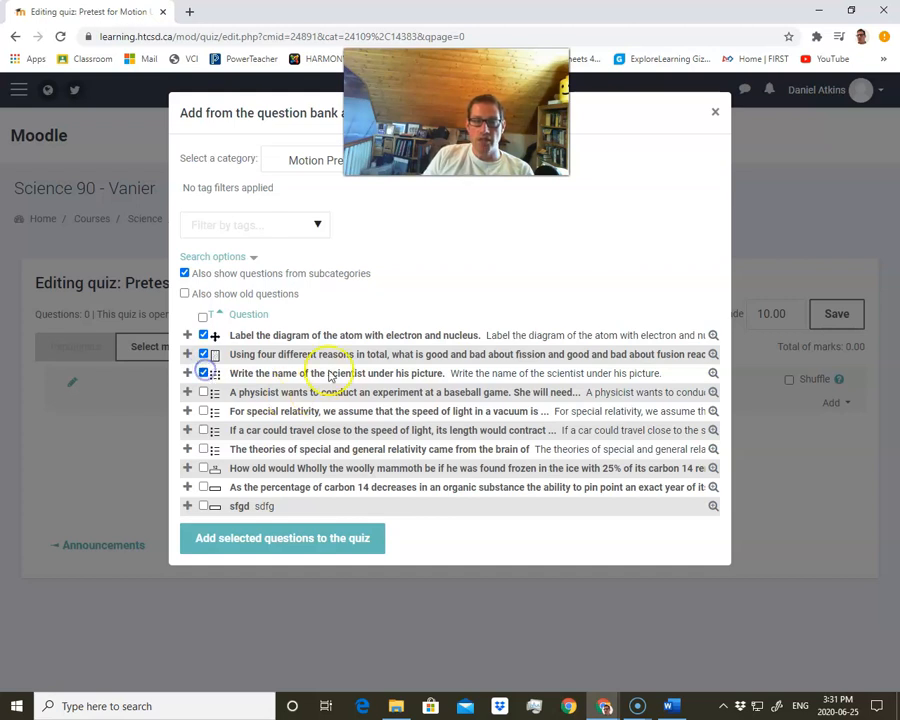
left_click(312, 541)
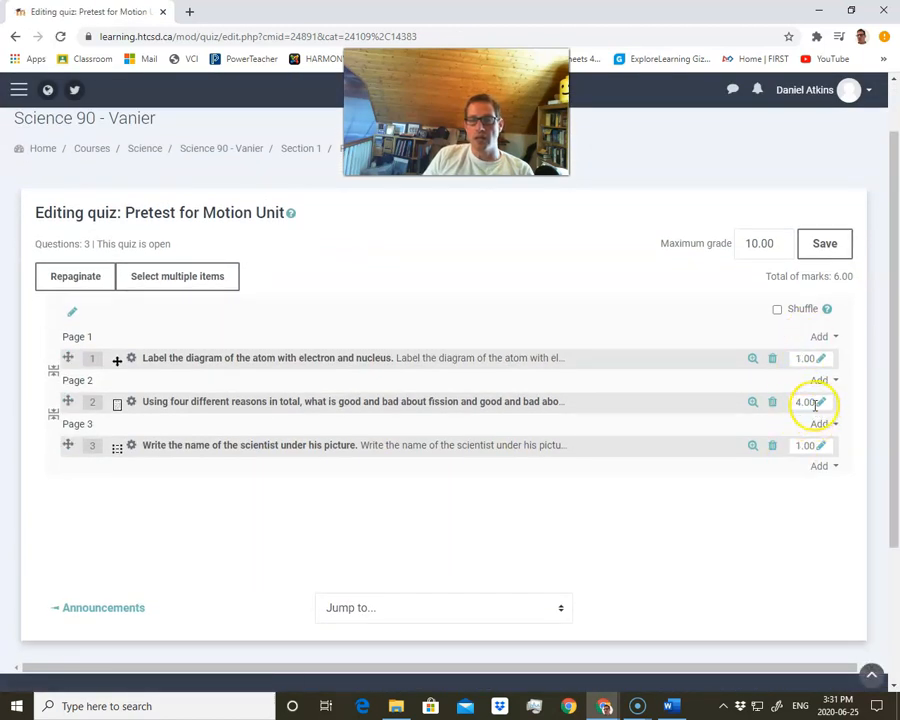
Start adding random questions from the Motion PreTest category and set the number of random questions to 4
left_click(816, 470)
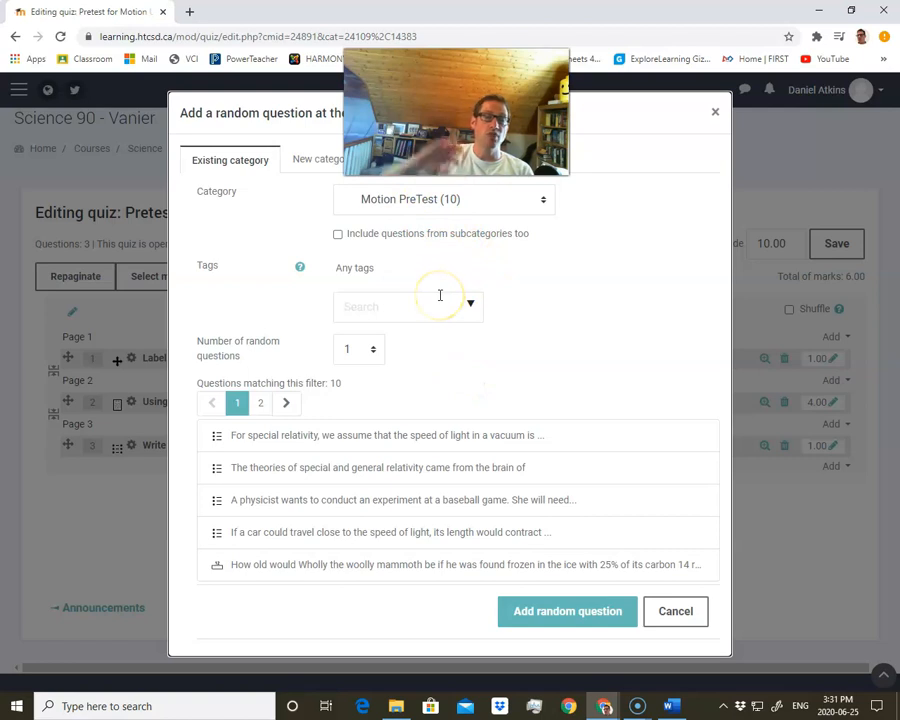
left_click(465, 200)
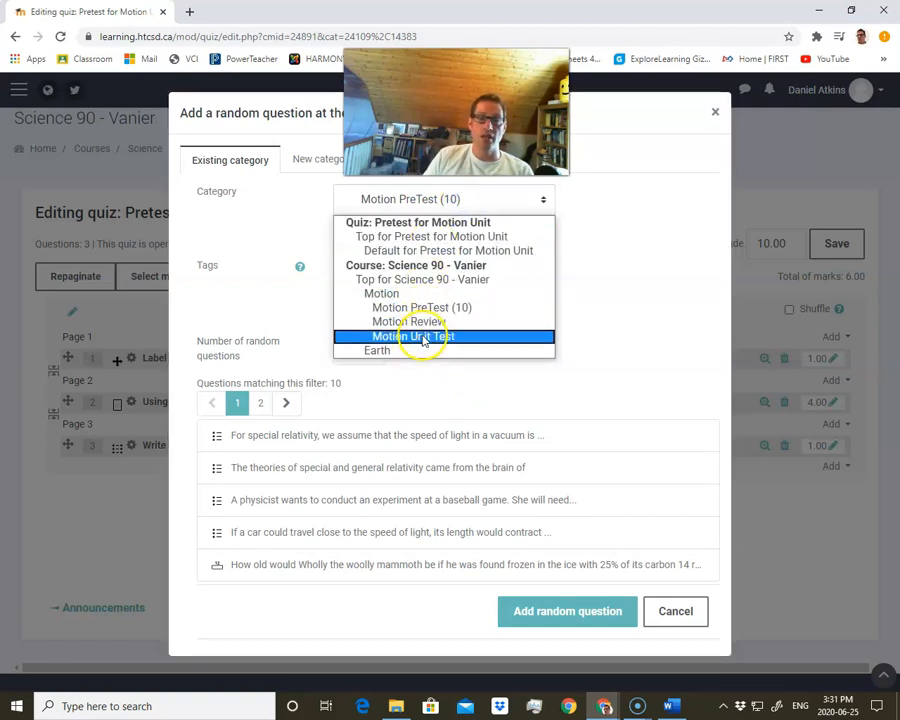
left_click(432, 308)
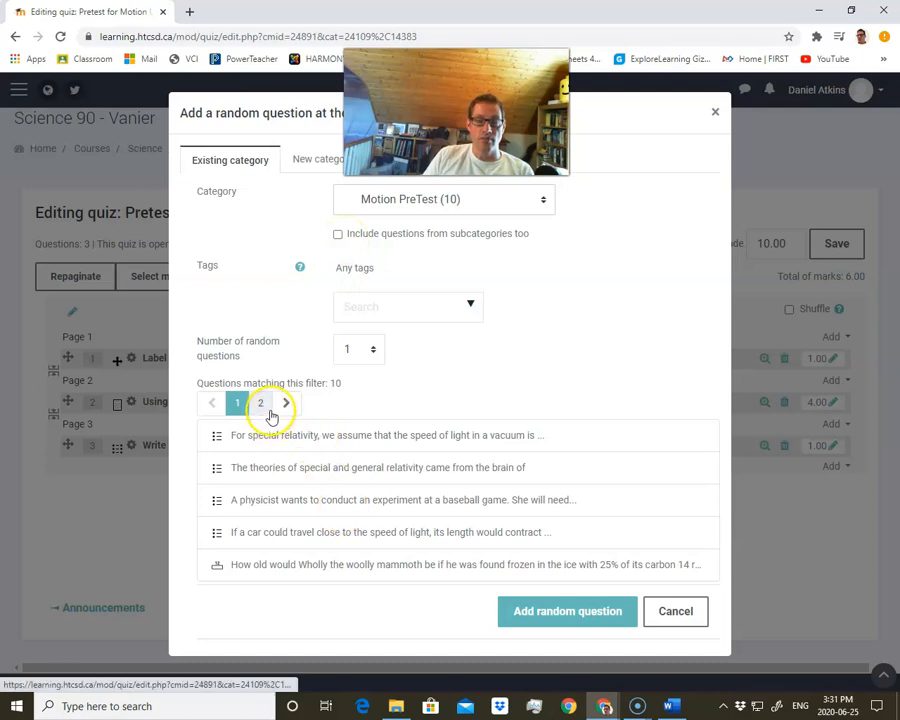
left_click(374, 350)
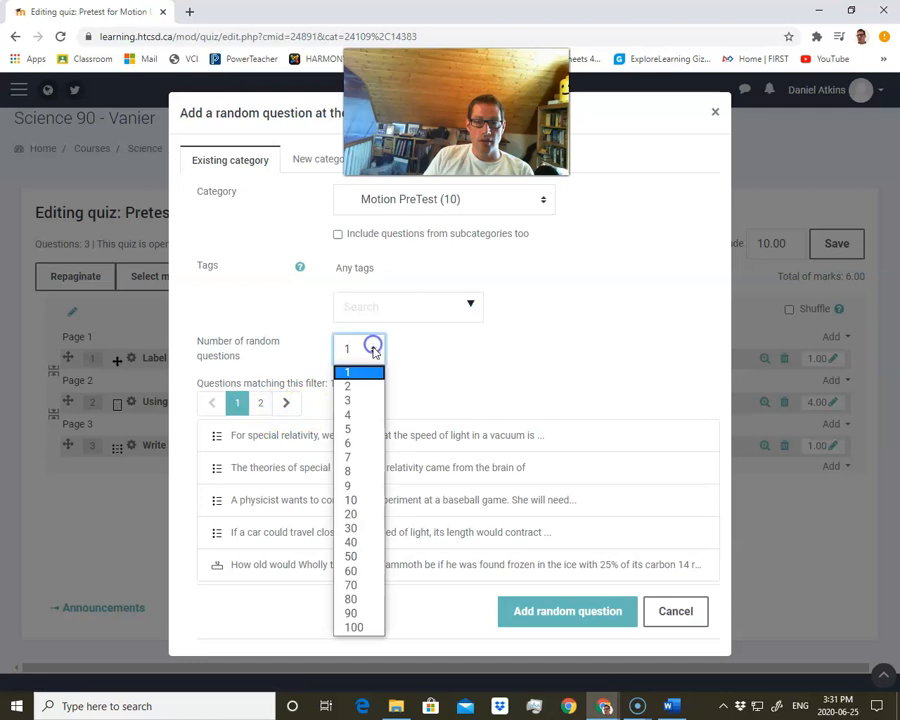
left_click(357, 401)
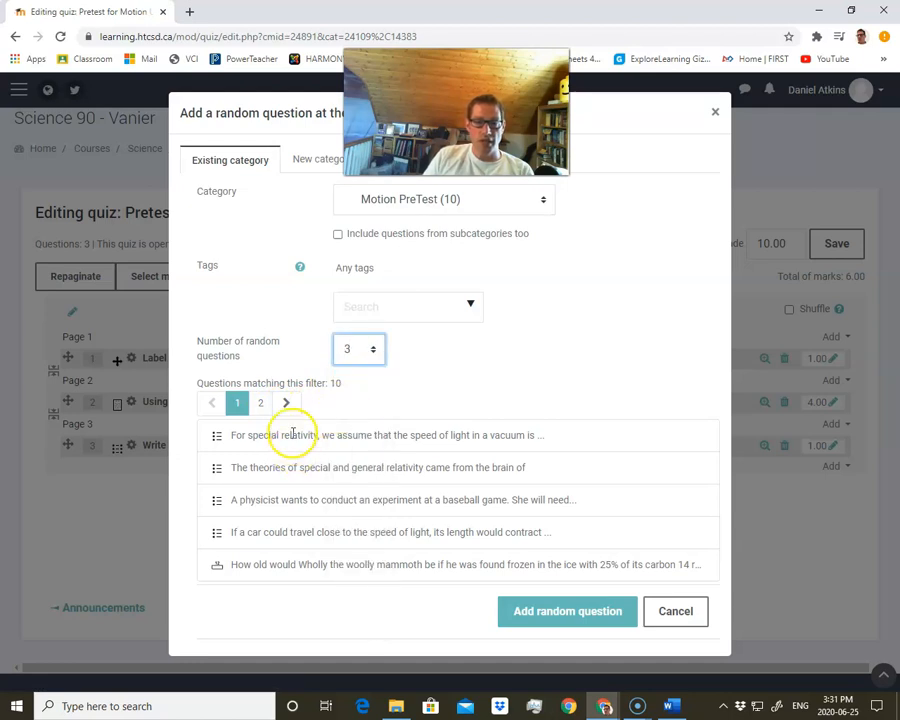
left_click(230, 437)
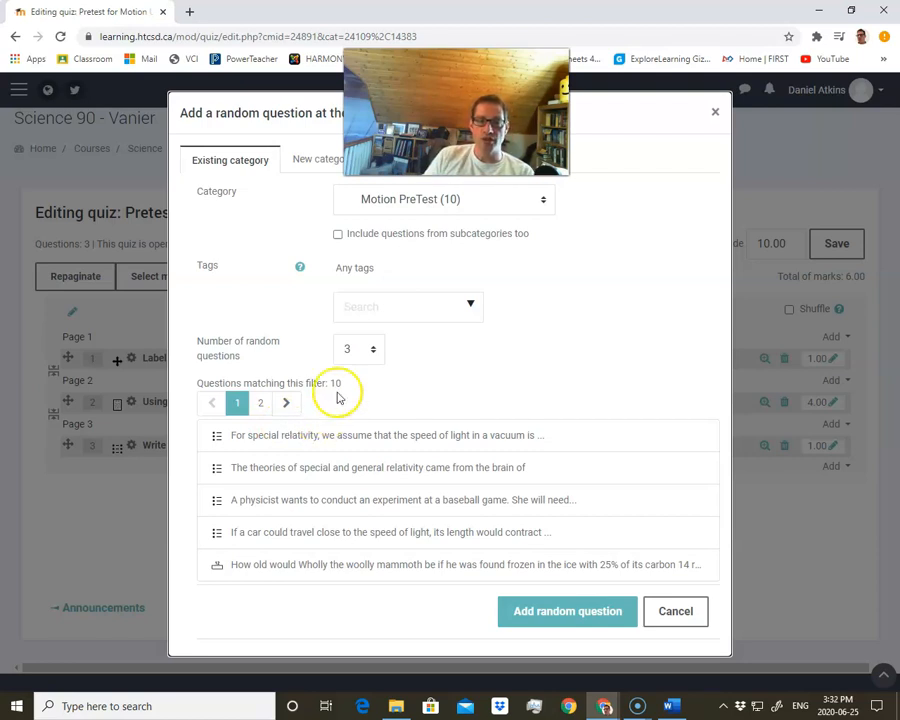
left_click(366, 348)
left_click(360, 414)
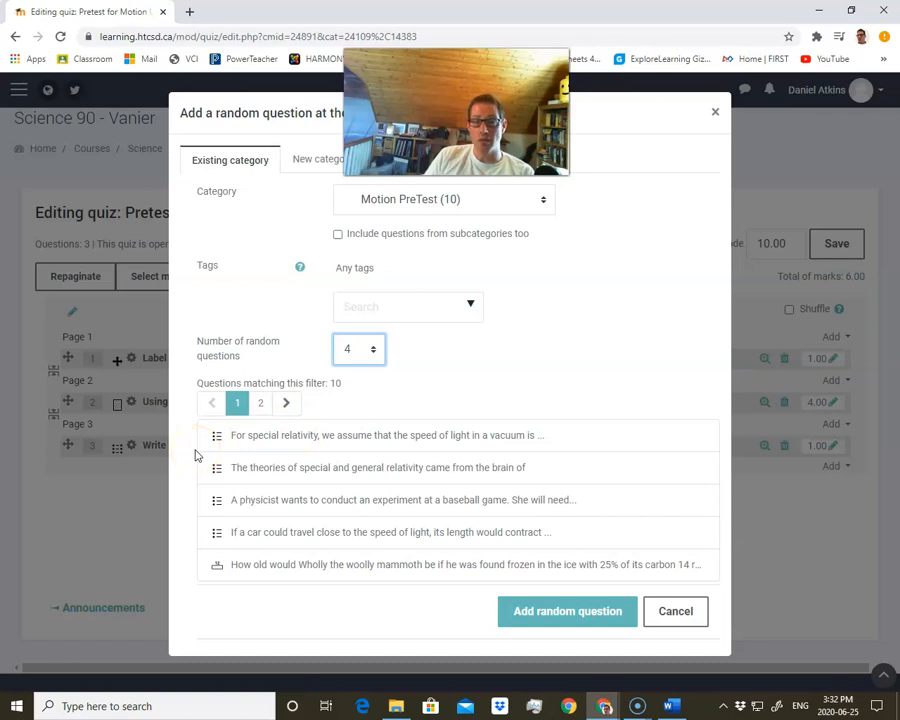
Add the 4 random questions from the Motion PreTest category to the quiz
left_click(259, 471)
left_click(590, 512)
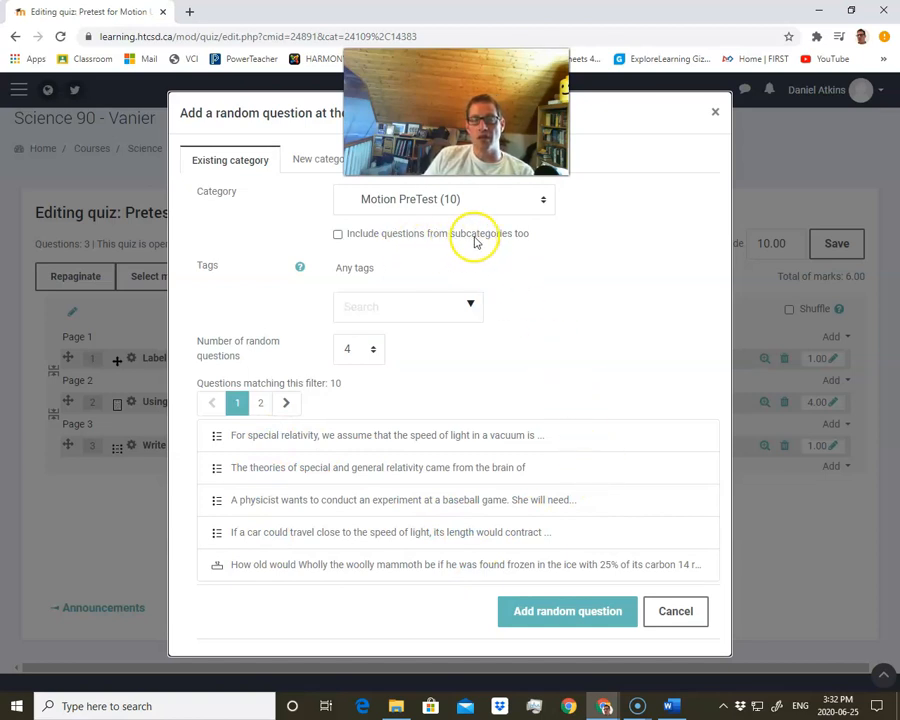
left_click(412, 199)
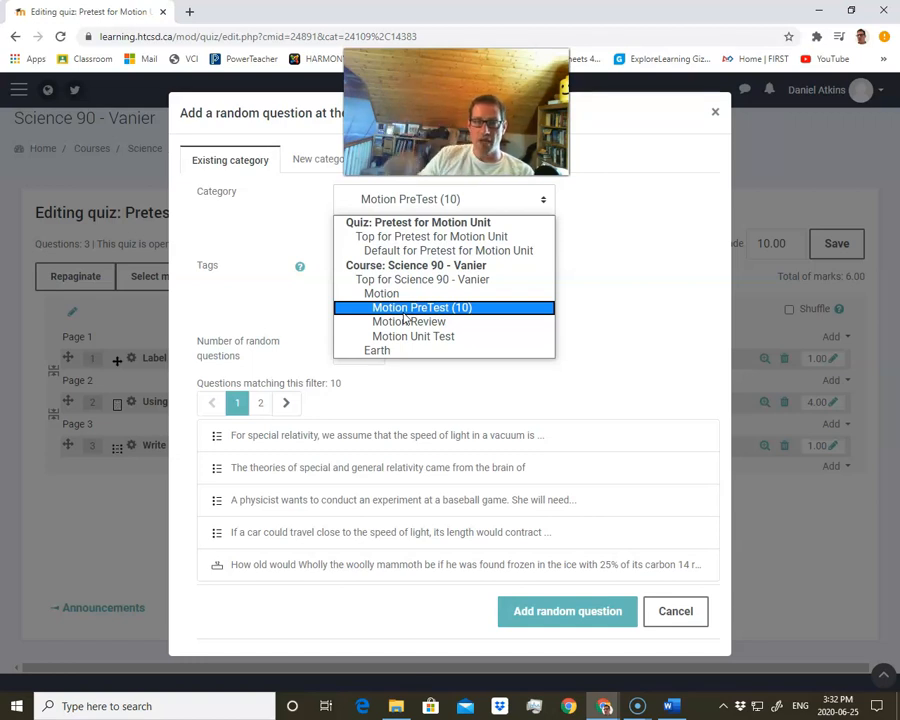
left_click(306, 300)
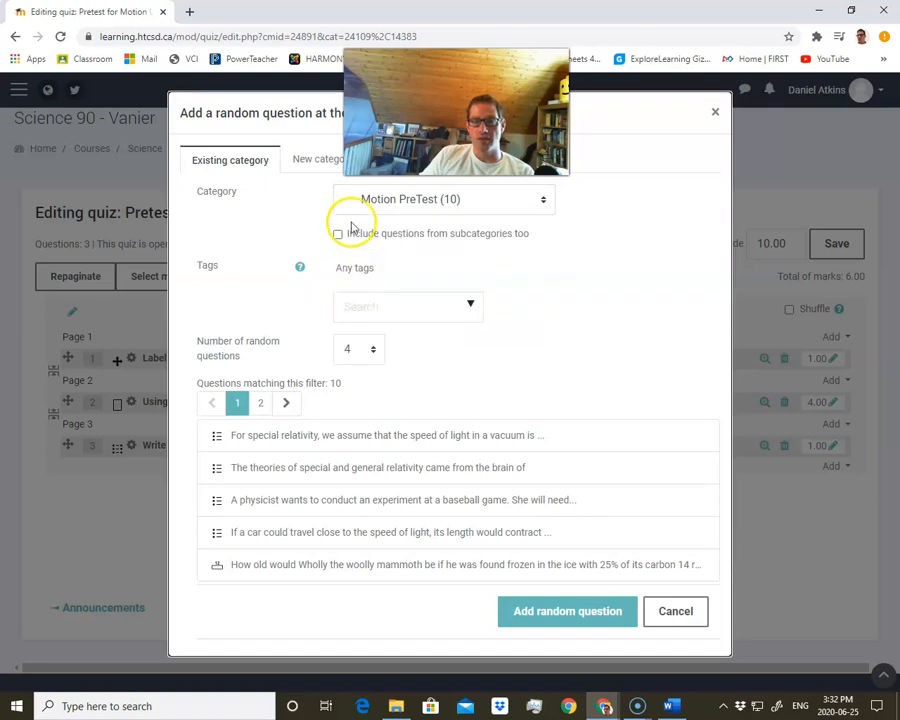
left_click(338, 235)
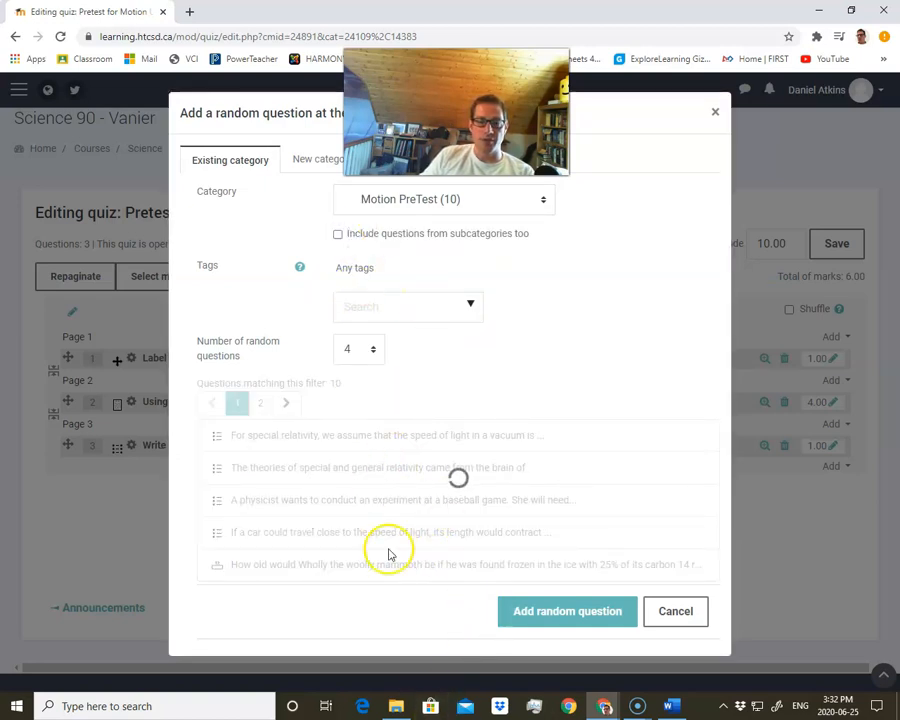
left_click(586, 613)
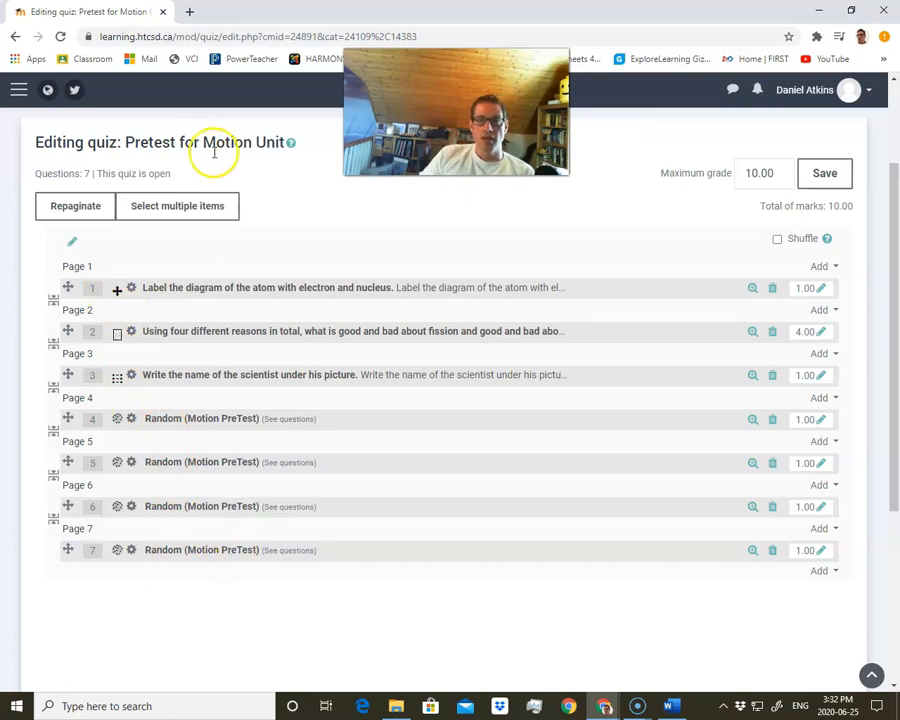
Save the quiz's maximum grade as 10.00
left_click_drag(779, 177, 708, 166)
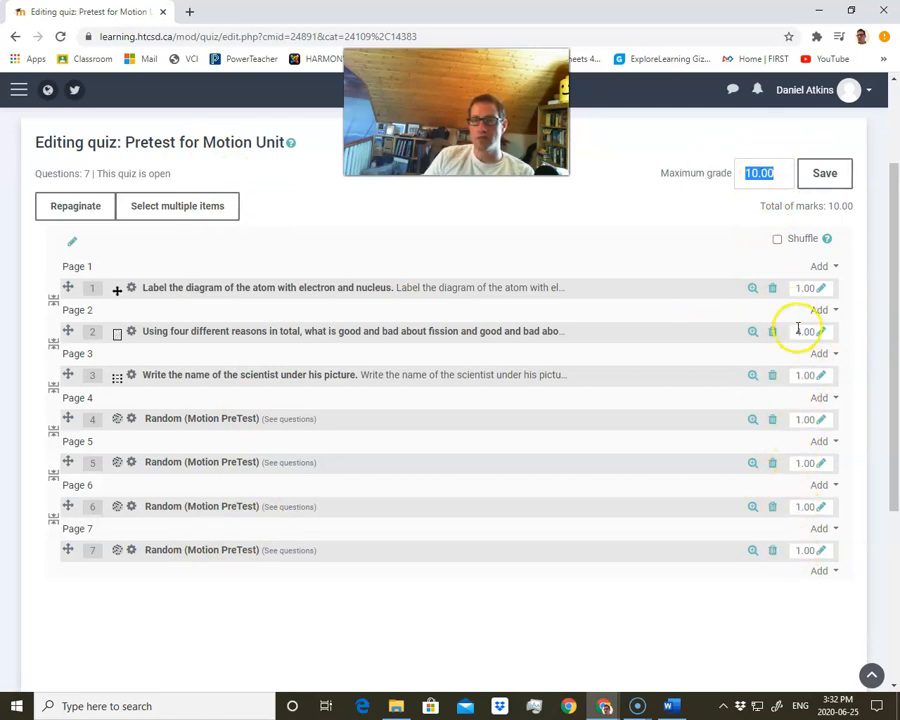
left_click(718, 213)
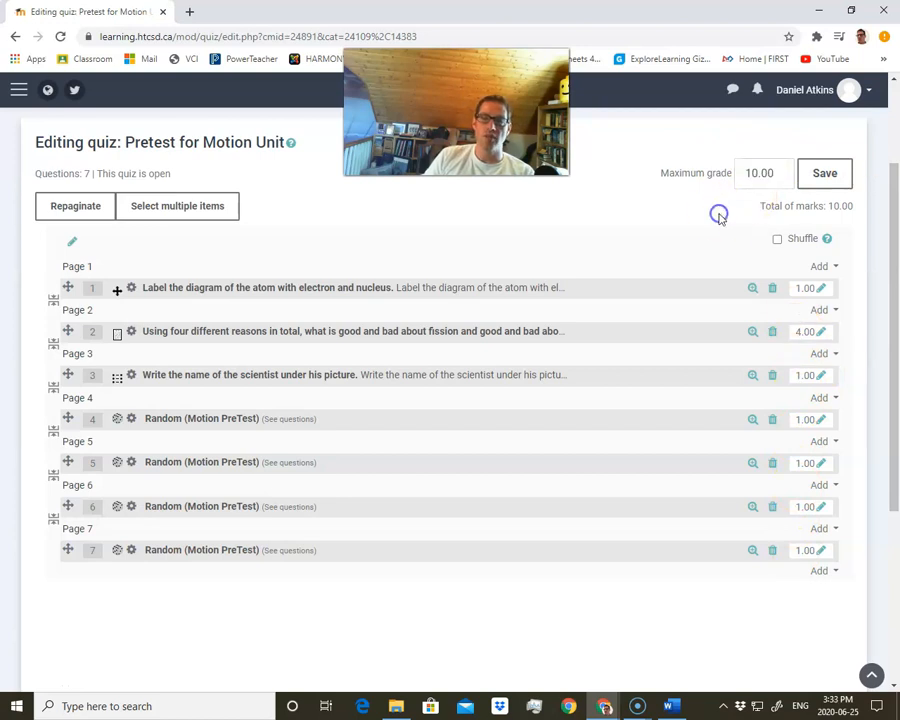
left_click(820, 178)
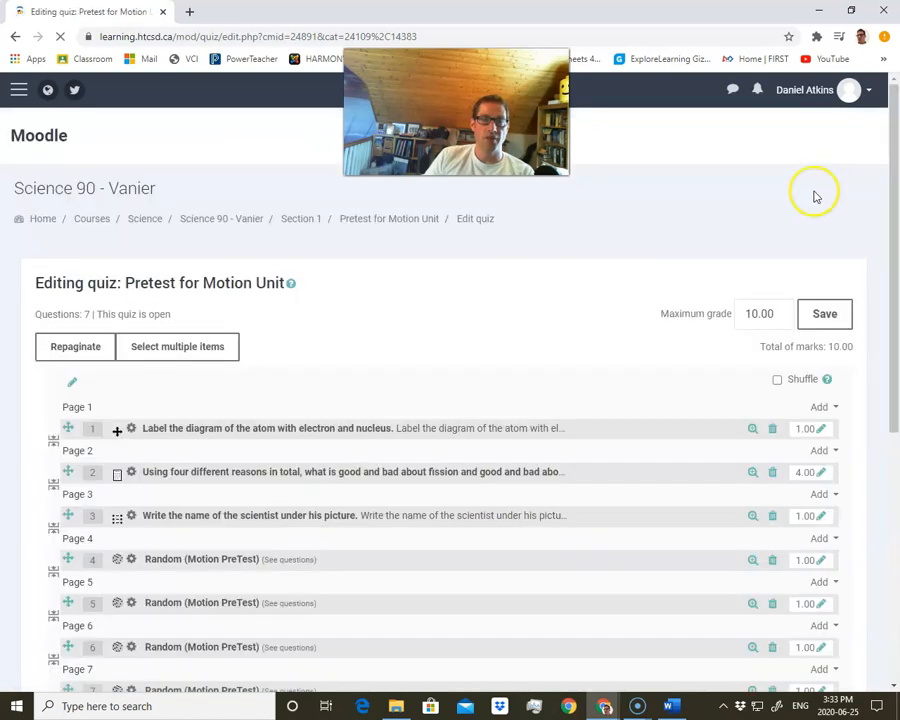
Open the Pretest for Motion Unit quiz page and start a preview of the quiz
scroll(448, 415, "down", 2)
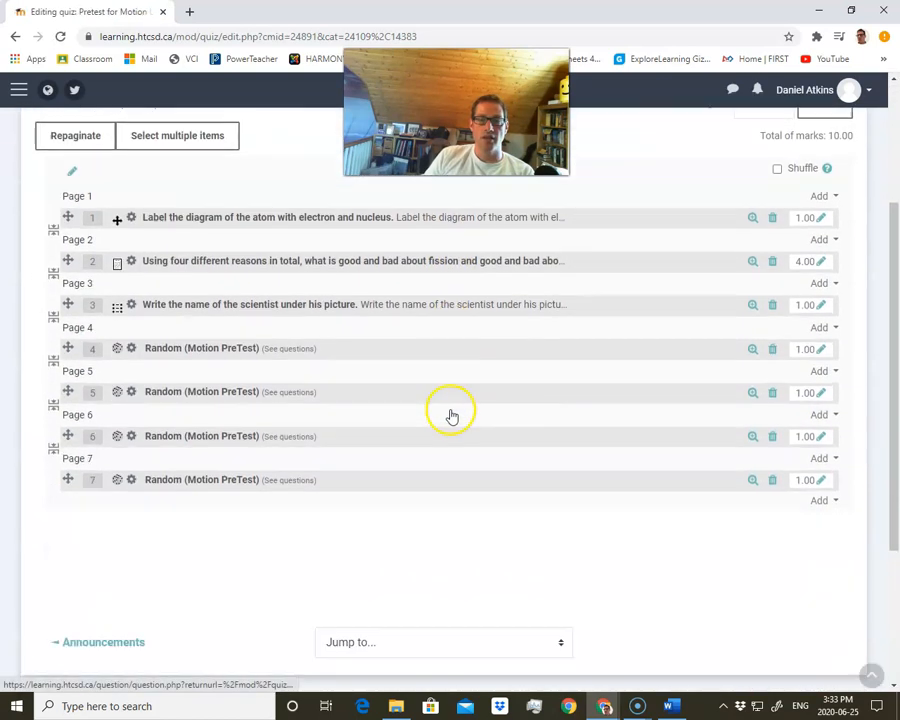
scroll(450, 414, "up", 1)
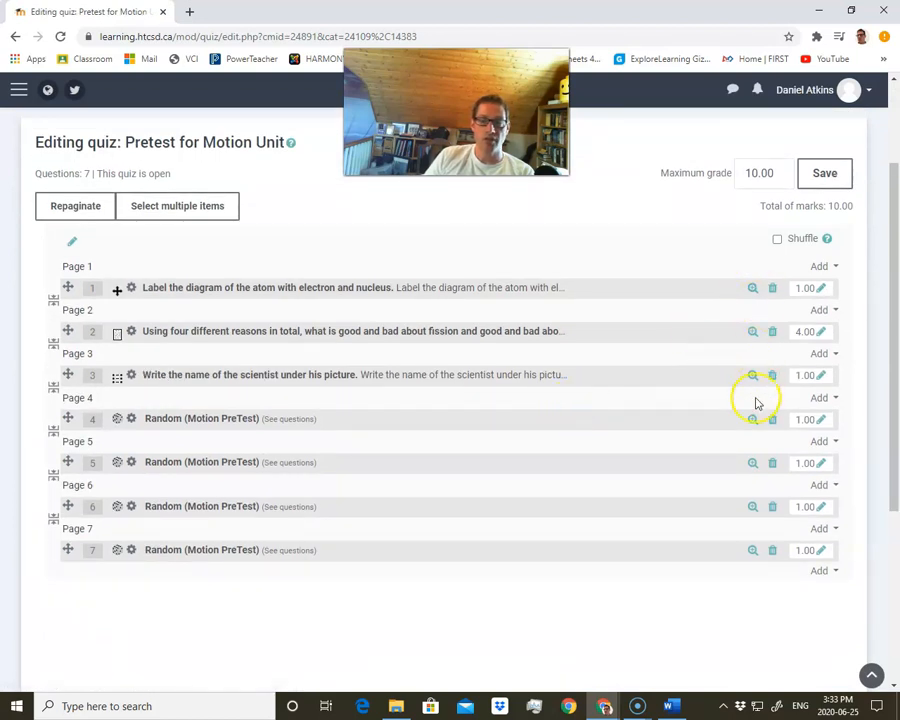
scroll(538, 385, "up", 2)
scroll(540, 387, "down", 1)
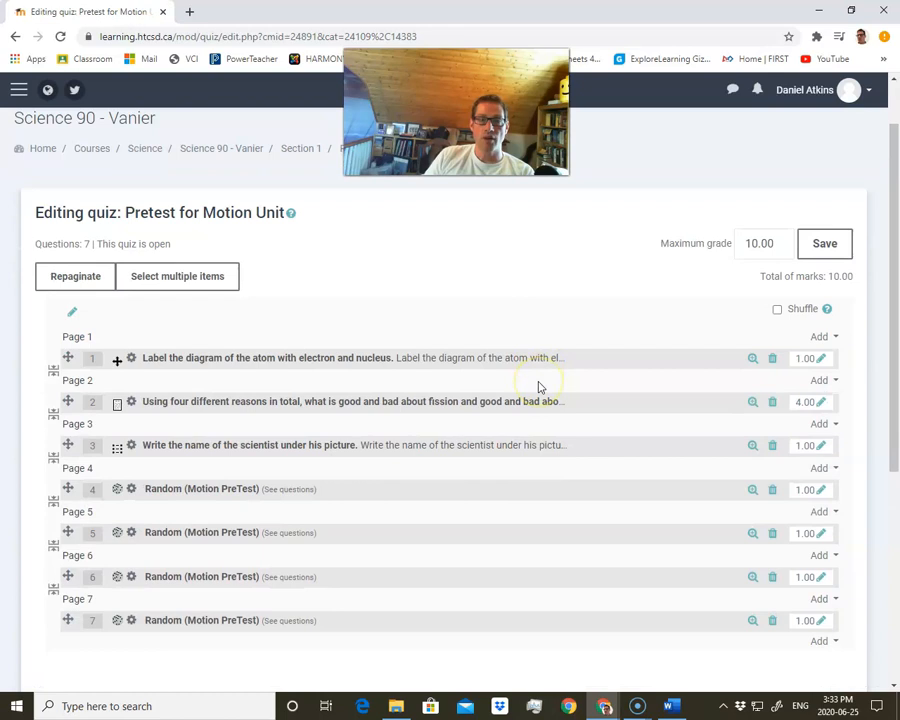
scroll(538, 385, "up", 1)
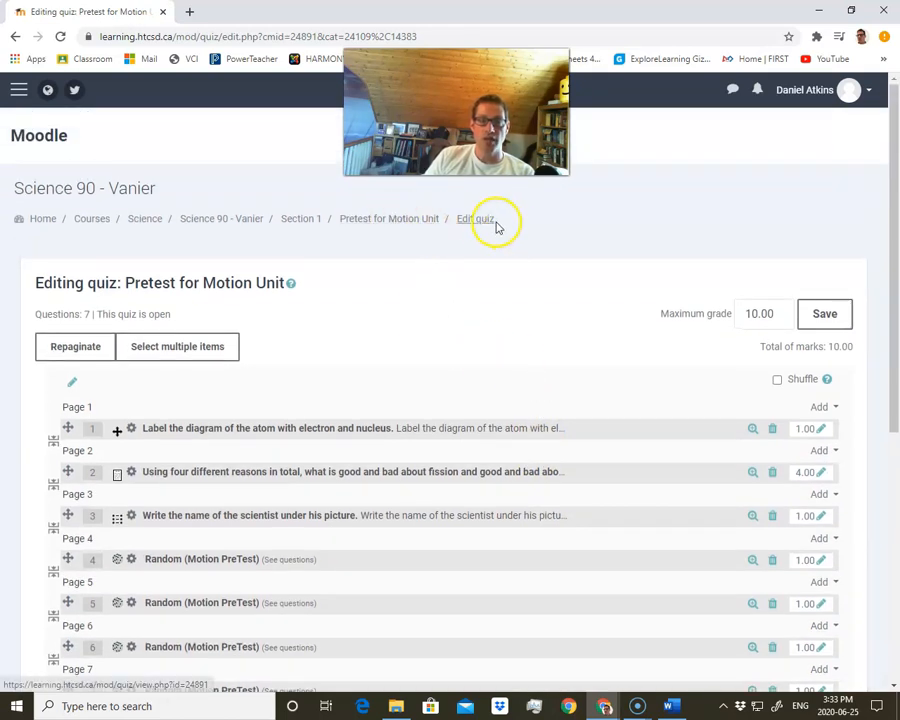
left_click(420, 222)
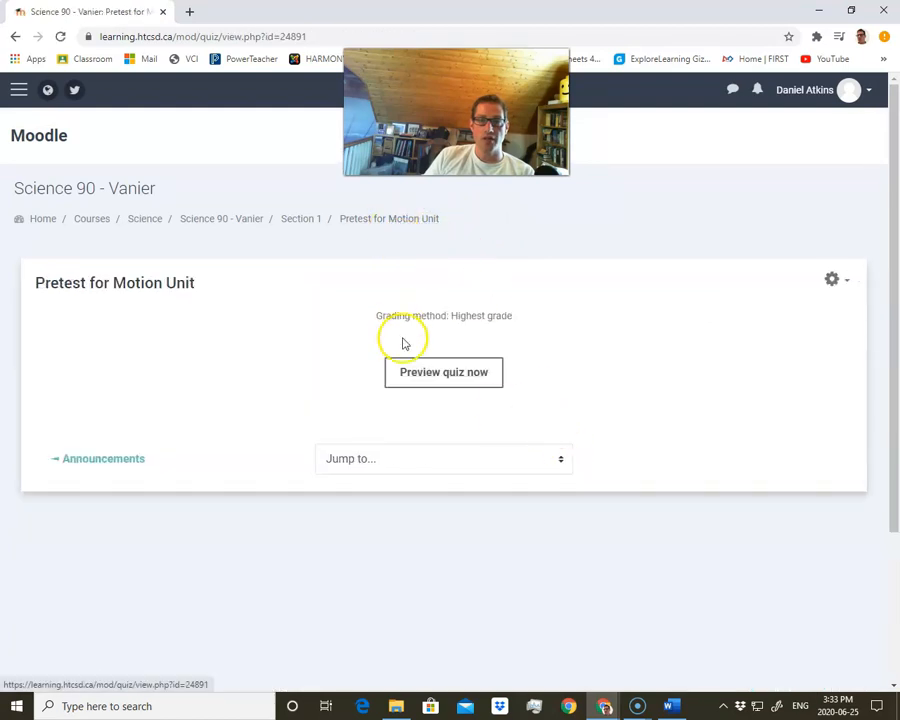
left_click(460, 382)
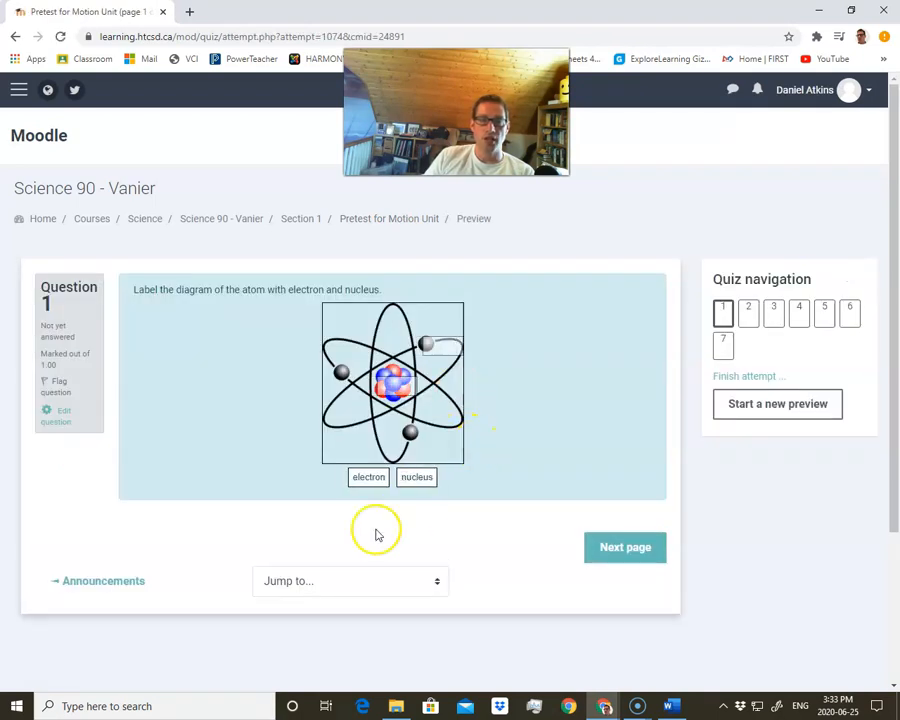
Drag the electron and nucleus labels onto the atom diagram in question 1 and go to the next page
left_click_drag(370, 477, 441, 350)
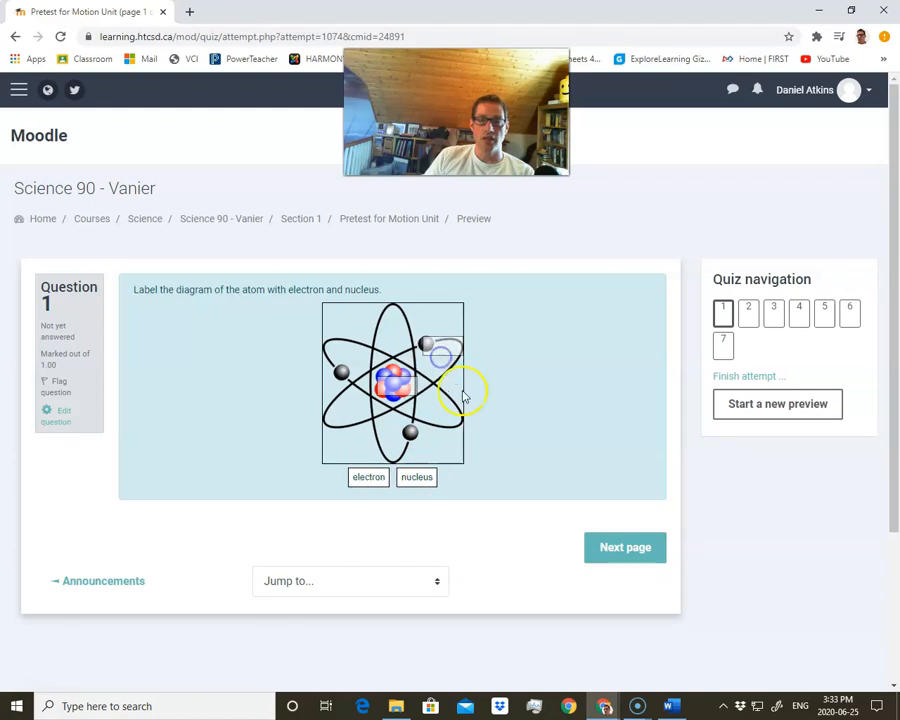
left_click_drag(405, 480, 398, 384)
left_click(626, 547)
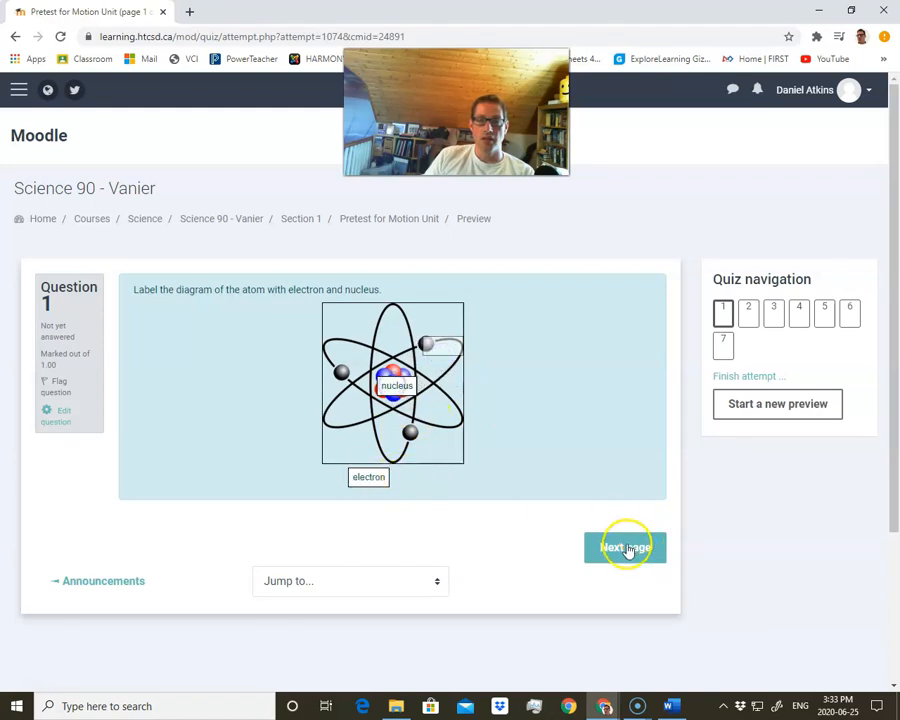
Enter ghjgjhkghjk as the answer to question 2 and continue to the next page
left_click(434, 346)
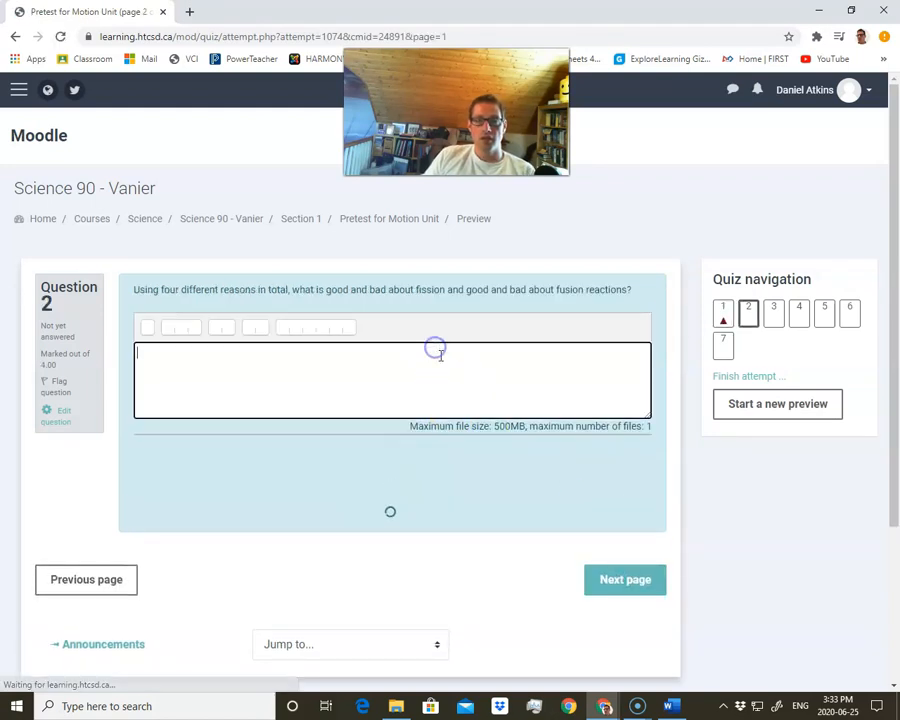
type("ghjgjhkghjk")
left_click(623, 647)
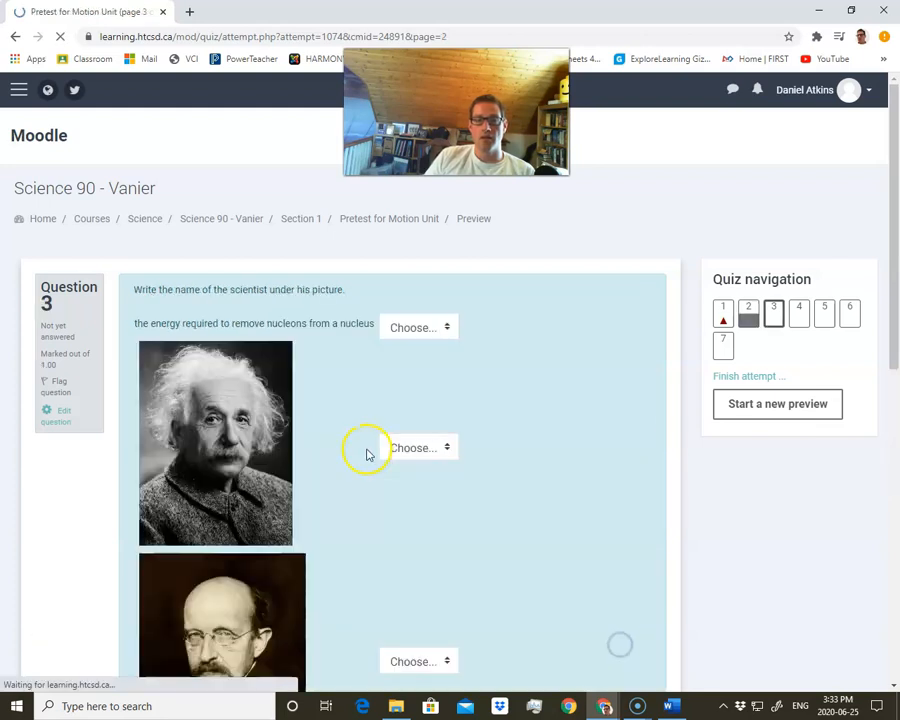
Choose Mary for the second scientist picture in question 3 and continue to the next page
scroll(368, 452, "down", 2)
left_click(410, 450)
left_click(406, 482)
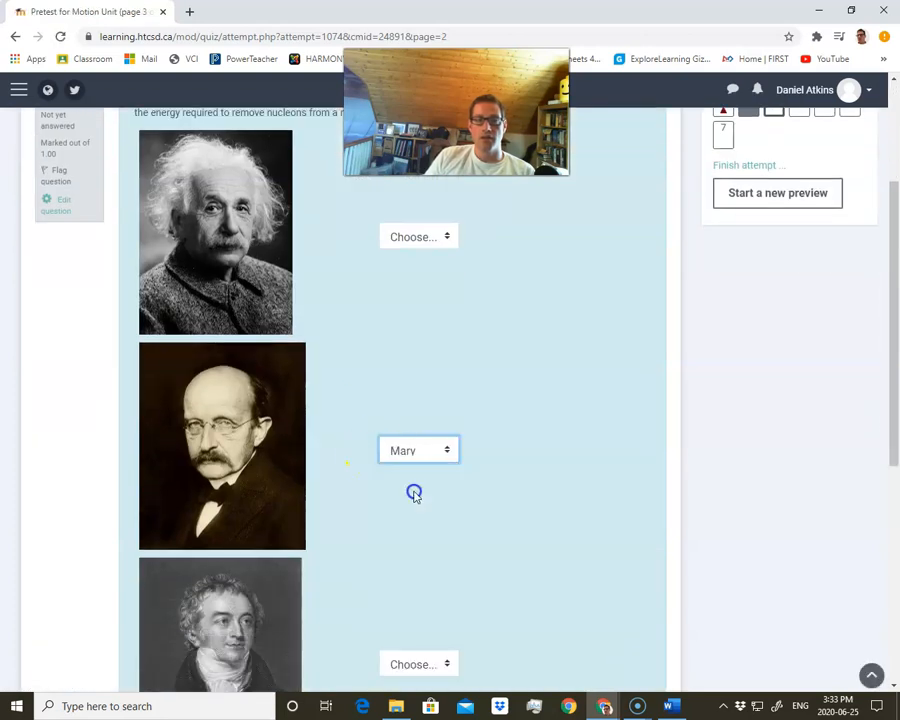
scroll(410, 488, "down", 2)
scroll(480, 550, "down", 1)
left_click(609, 557)
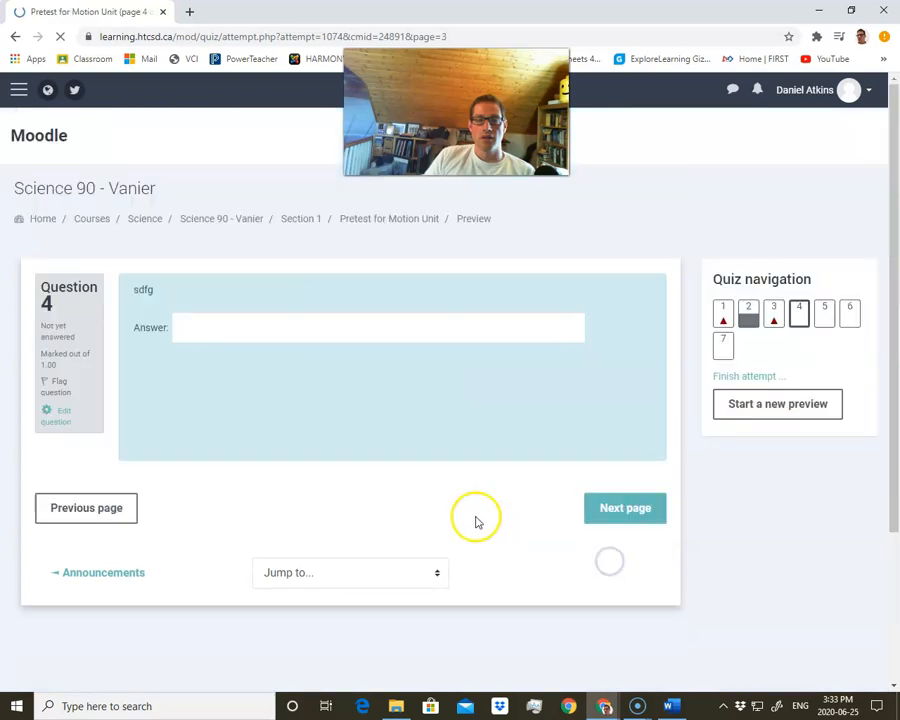
Answer question 4 with ghjkghjk and continue to the next page
left_click(238, 324)
type("ghjkghjk")
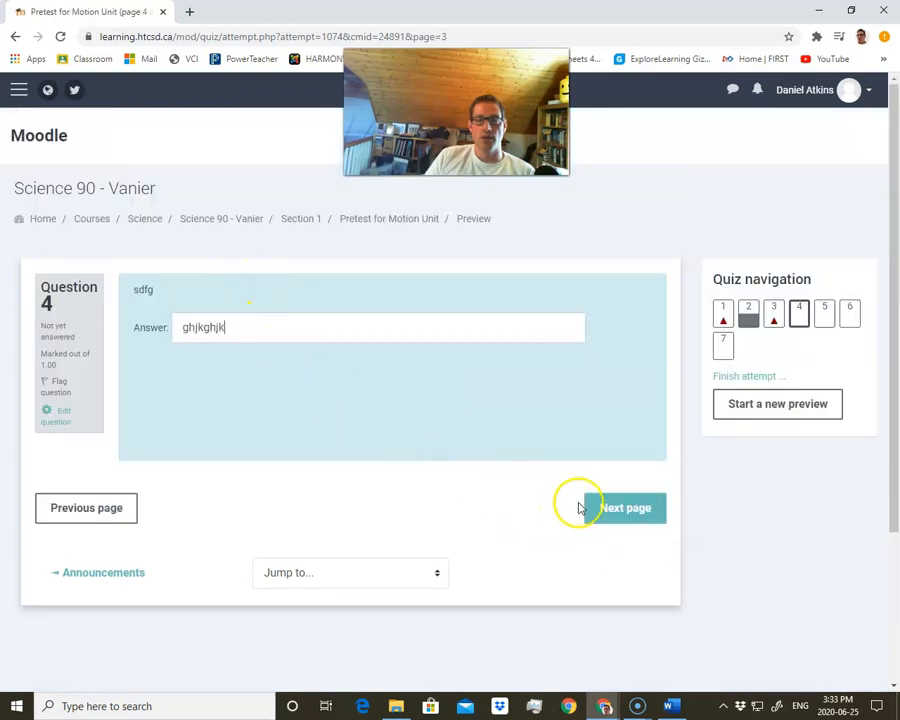
left_click(598, 508)
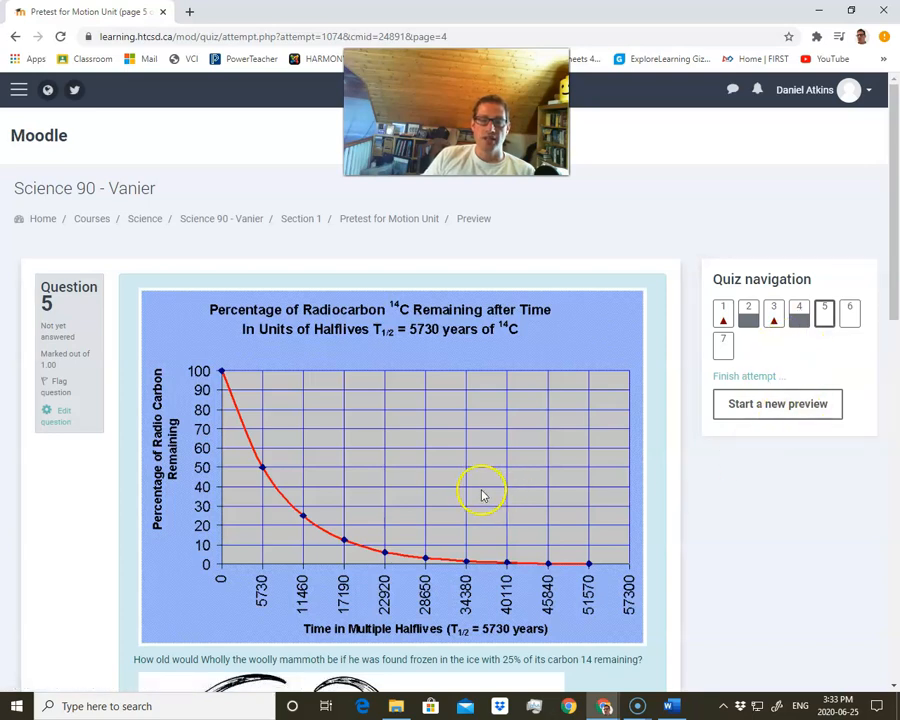
Answer the woolly mammoth question with 199 years and continue to the next page
scroll(402, 492, "down", 7)
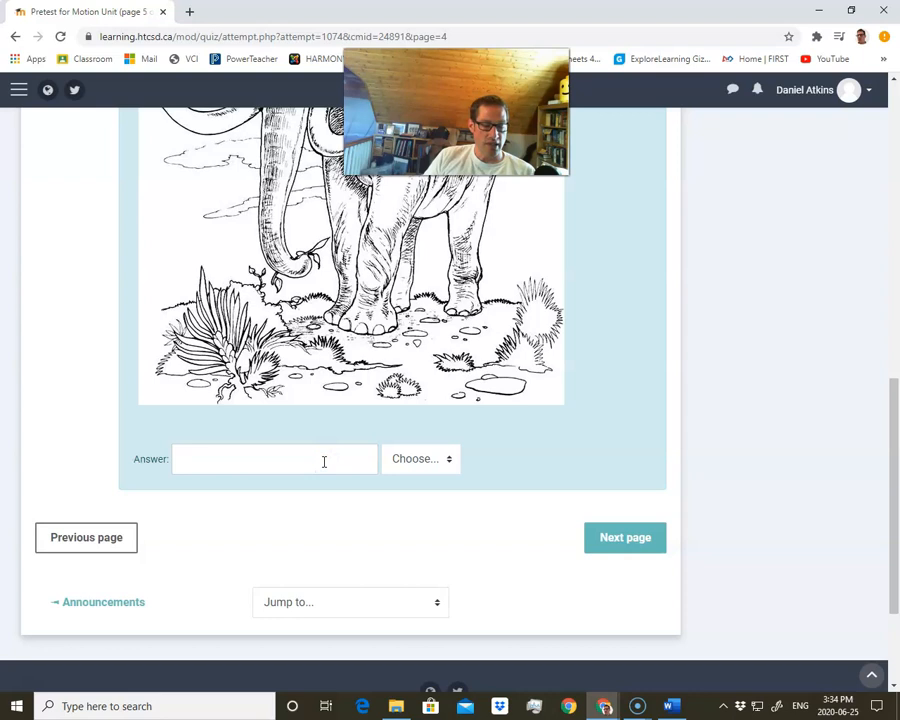
left_click(424, 458)
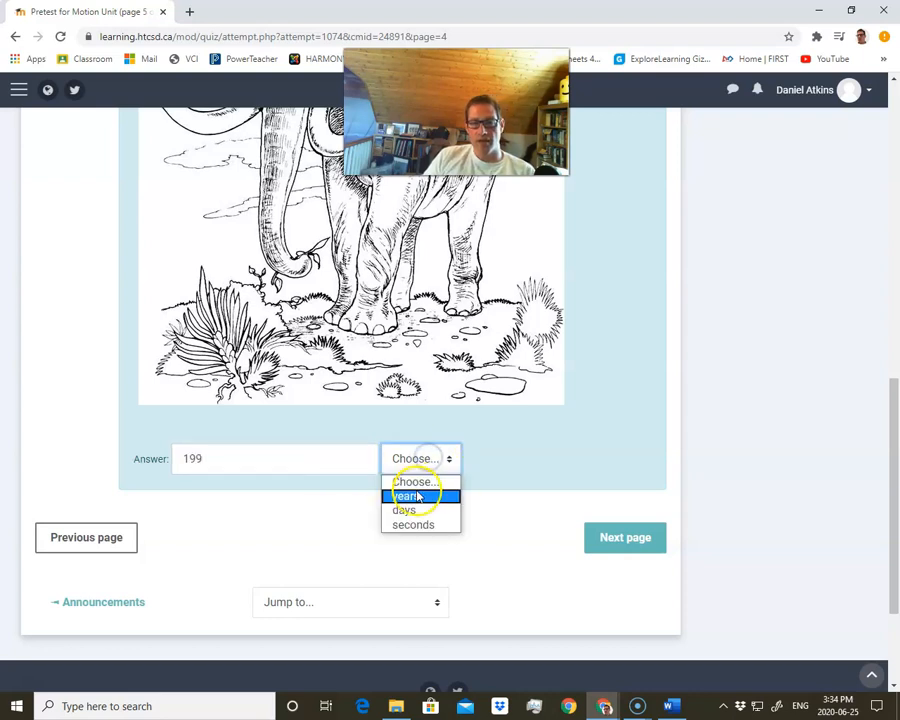
left_click(420, 494)
left_click(627, 536)
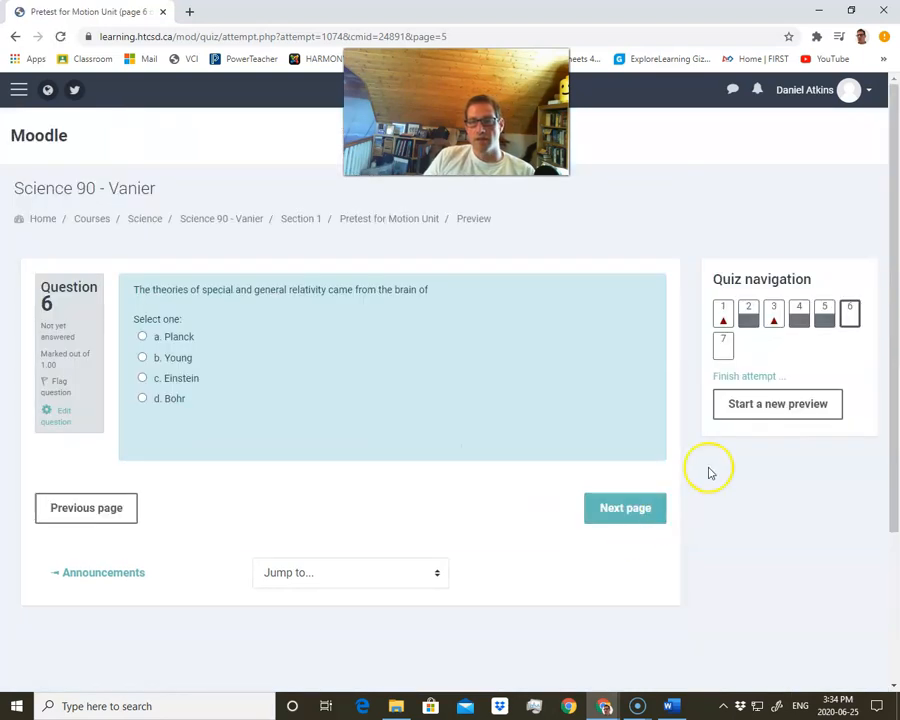
Pass questions 6 and 7 without answering and open the attempt summary
left_click(594, 508)
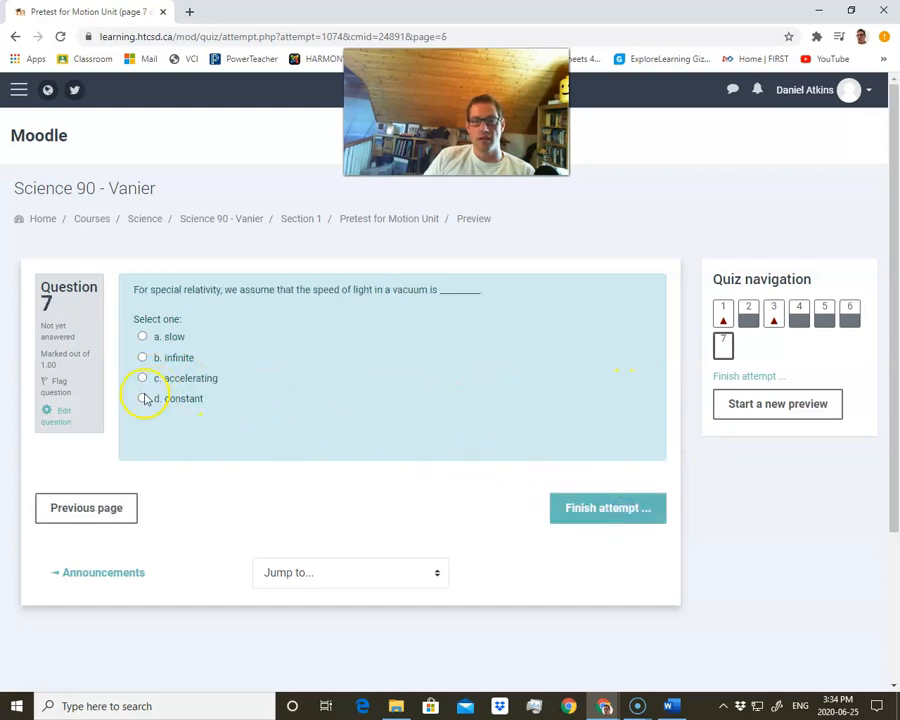
left_click(630, 516)
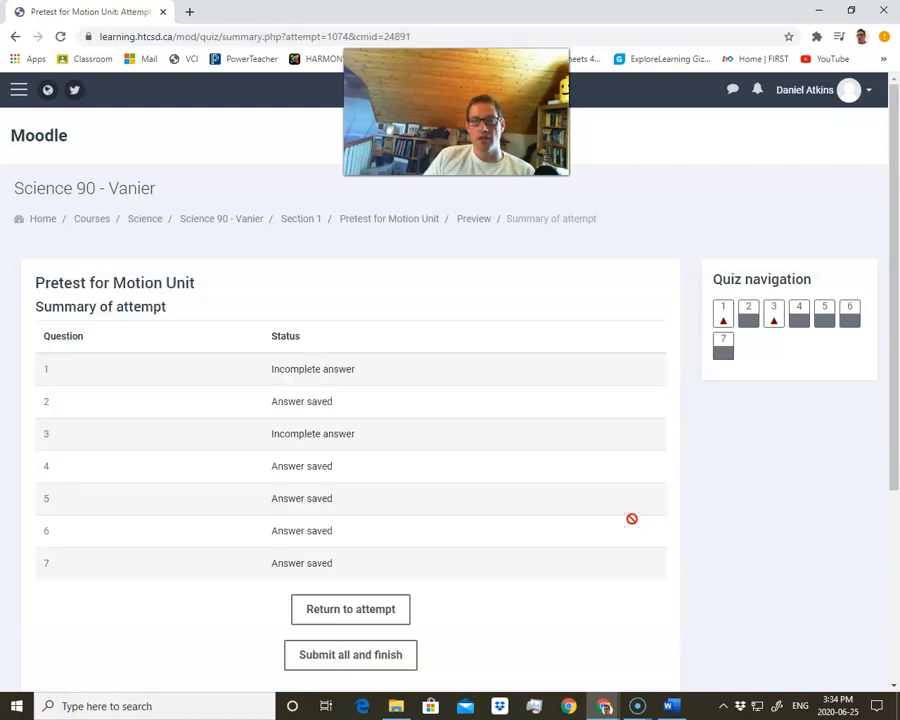
Return to question 1 from the attempt summary, place the electron label on the diagram and go to the next page
scroll(440, 505, "down", 1)
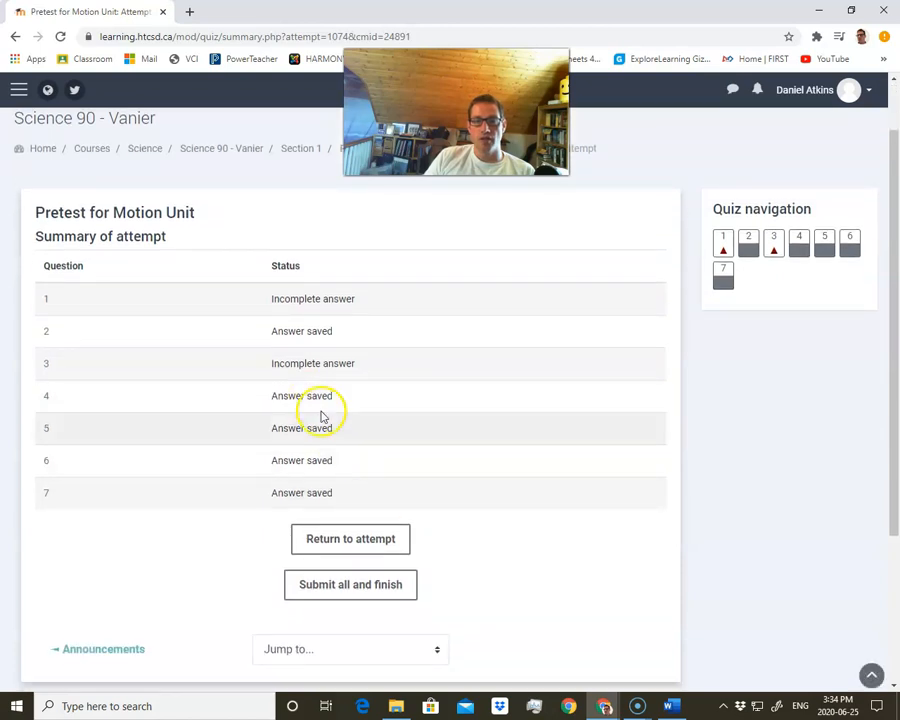
scroll(360, 440, "down", 1)
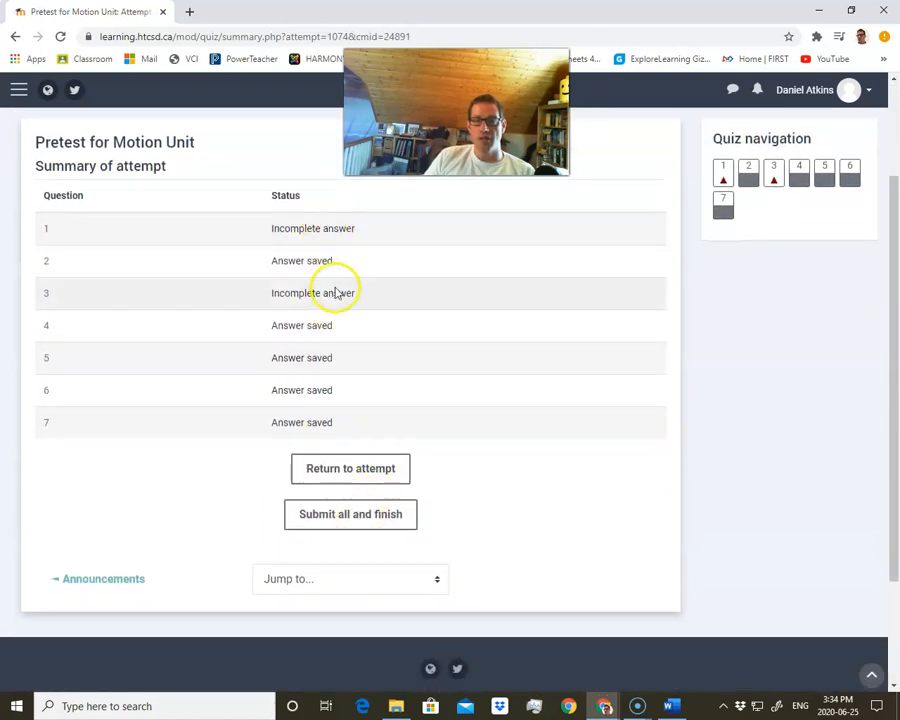
left_click(720, 168)
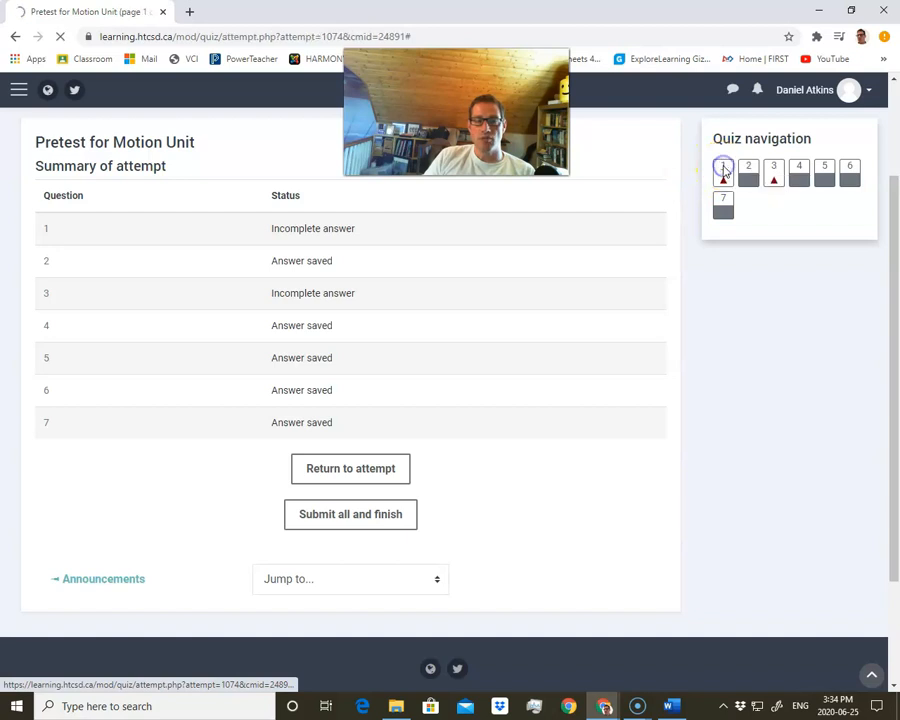
left_click_drag(358, 476, 441, 346)
left_click(613, 563)
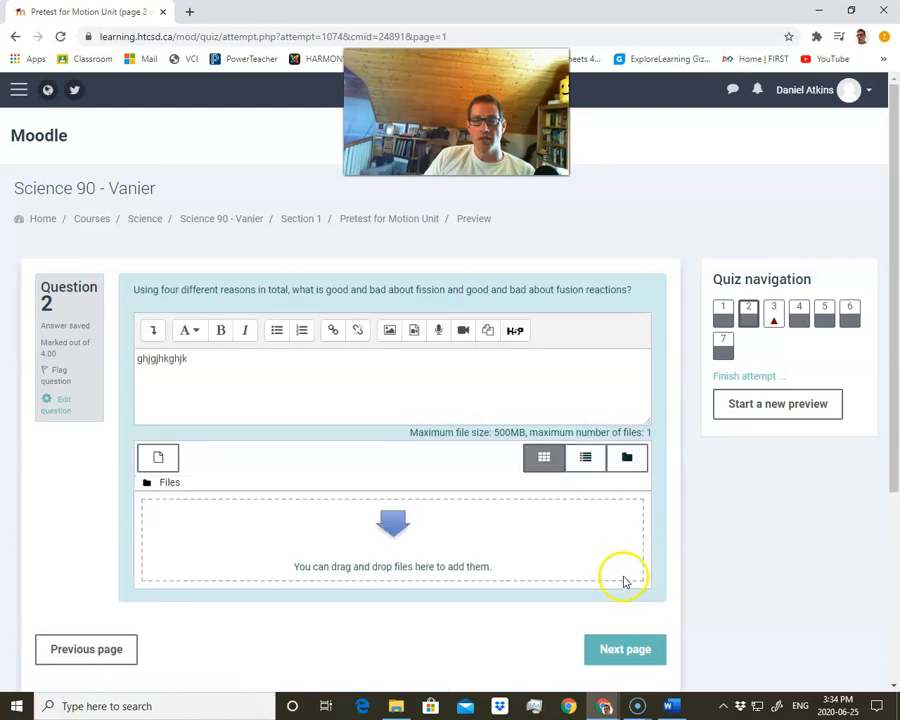
Go on to question 3, review its scientist pictures, and finish the preview attempt
left_click(627, 647)
scroll(410, 380, "down", 2)
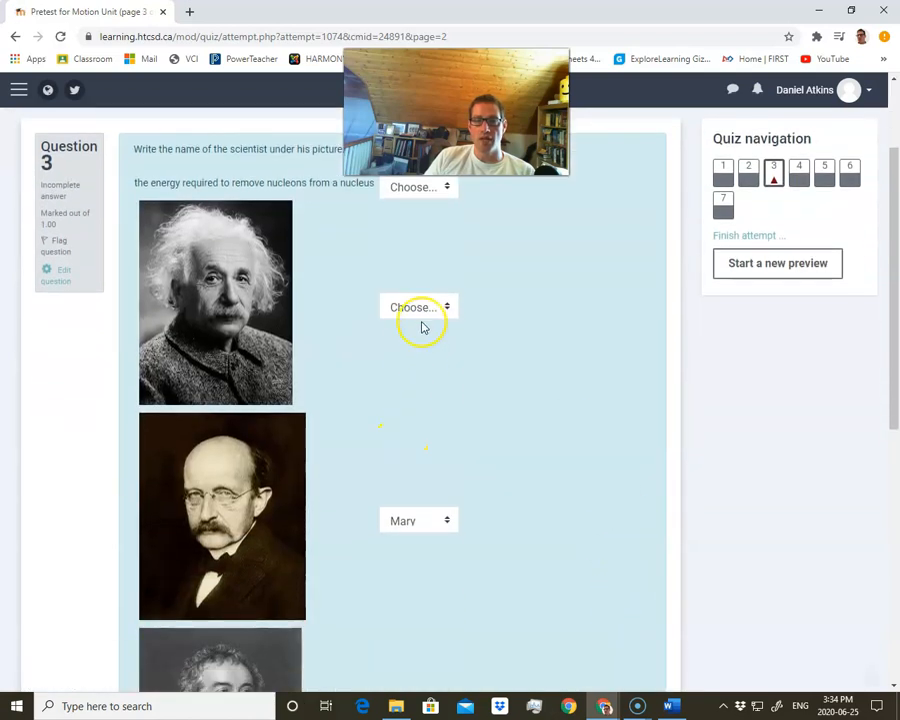
scroll(490, 420, "down", 5)
scroll(481, 505, "down", 3)
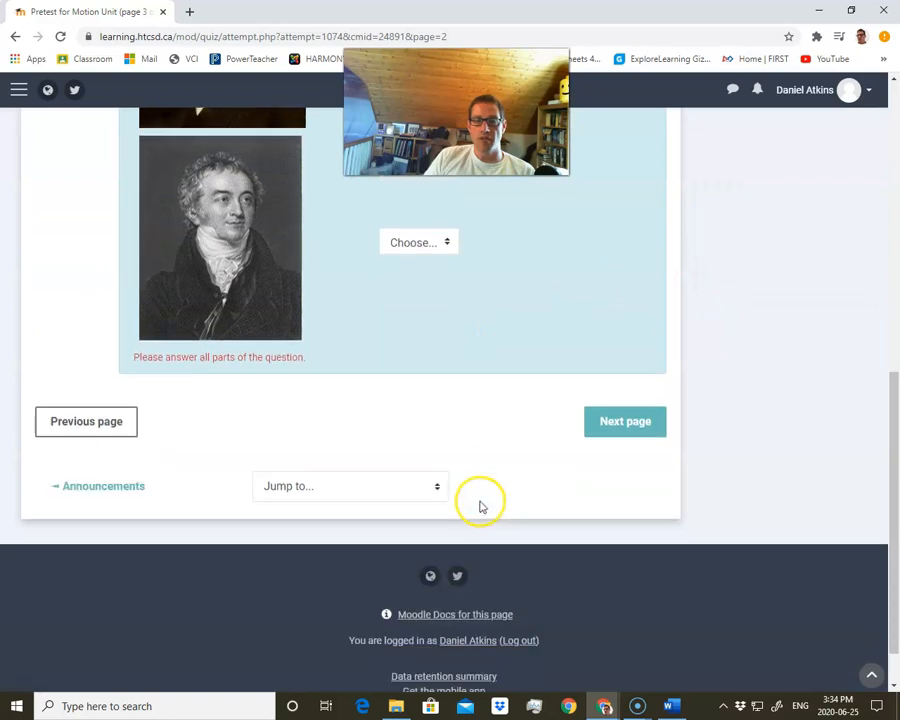
scroll(546, 430, "up", 4)
scroll(543, 453, "up", 3)
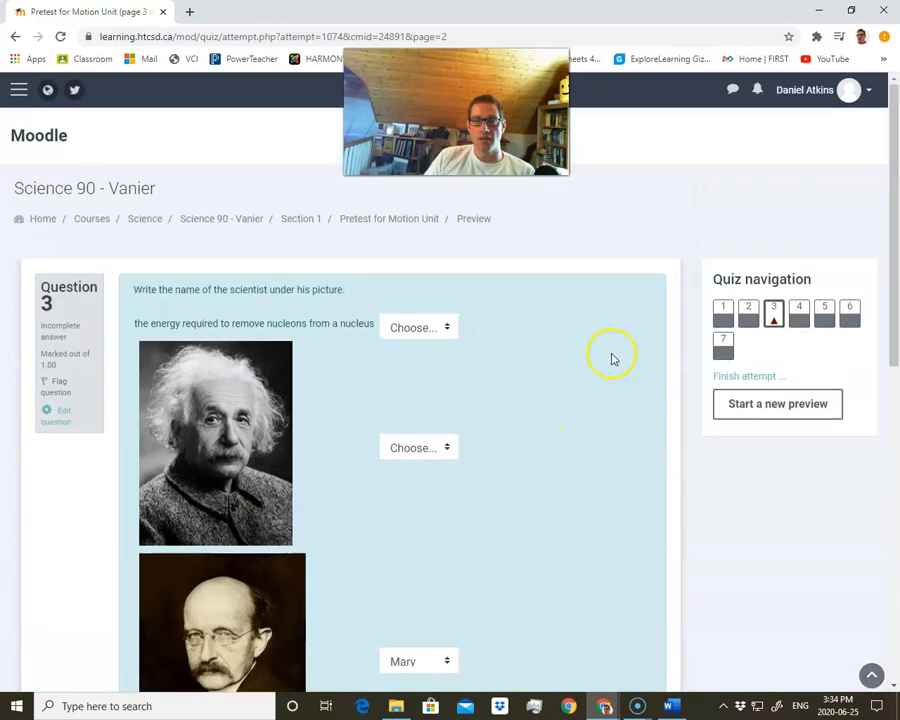
left_click(740, 376)
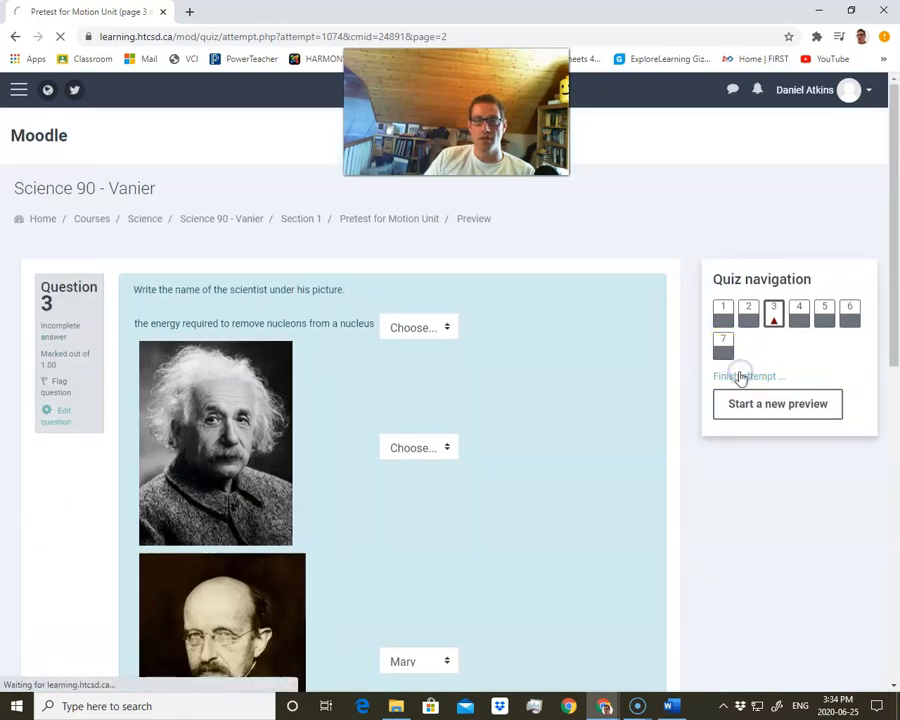
Submit all answers and finish the preview attempt, confirming the submission
scroll(440, 470, "down", 3)
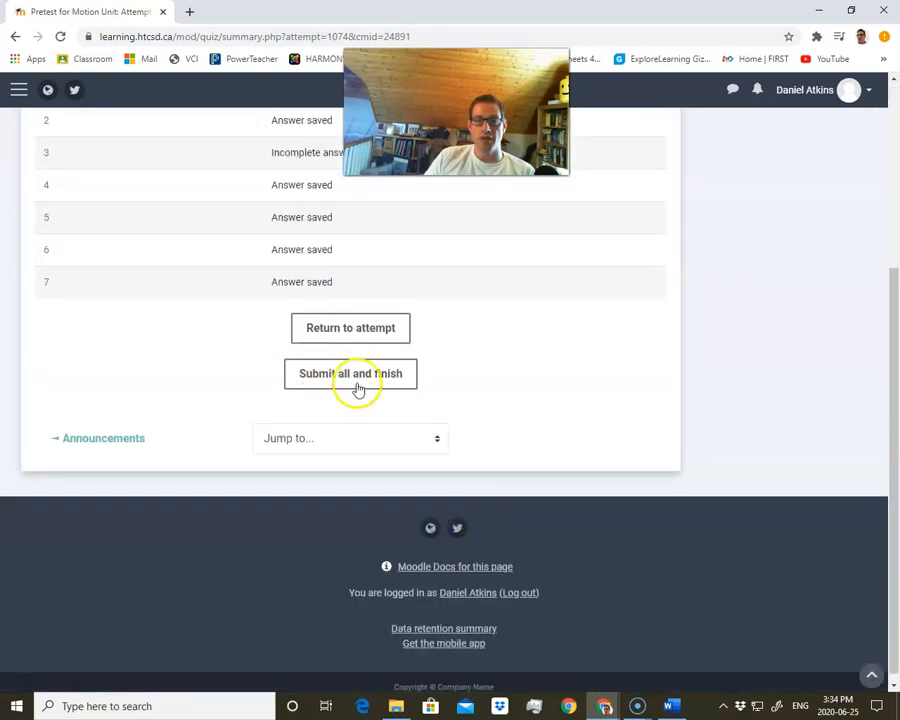
left_click(355, 382)
left_click(461, 465)
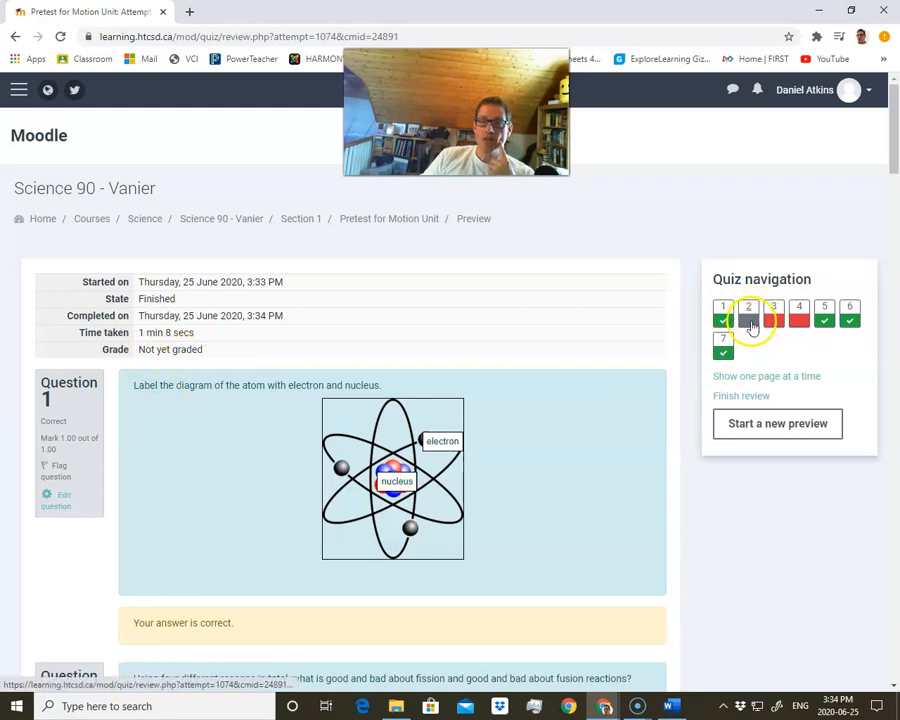
Scroll through the graded review of the preview attempt to examine each question's result
scroll(533, 489, "down", 3)
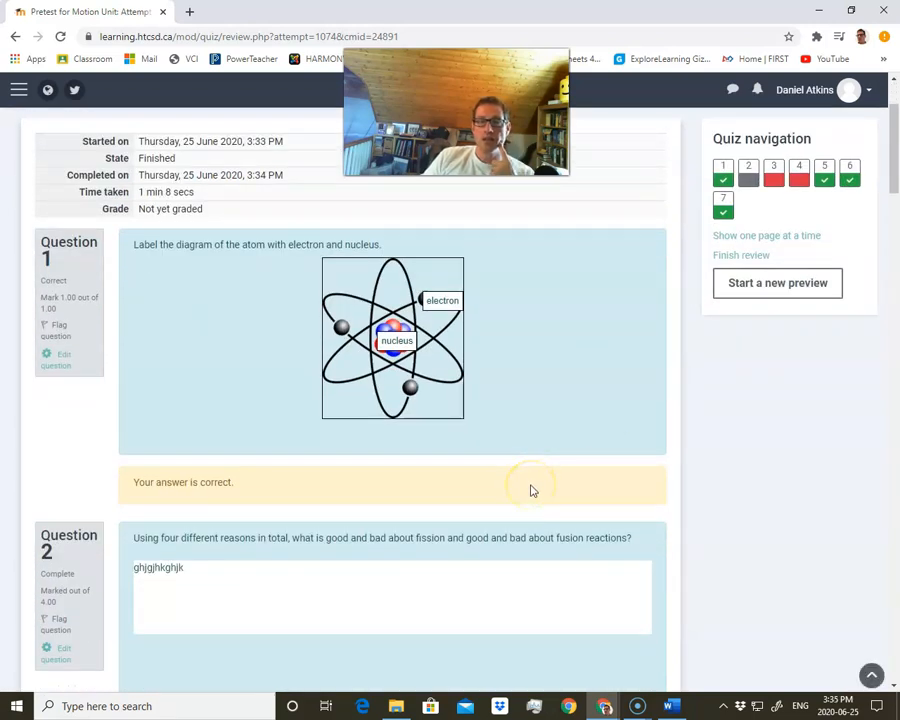
scroll(533, 489, "down", 15)
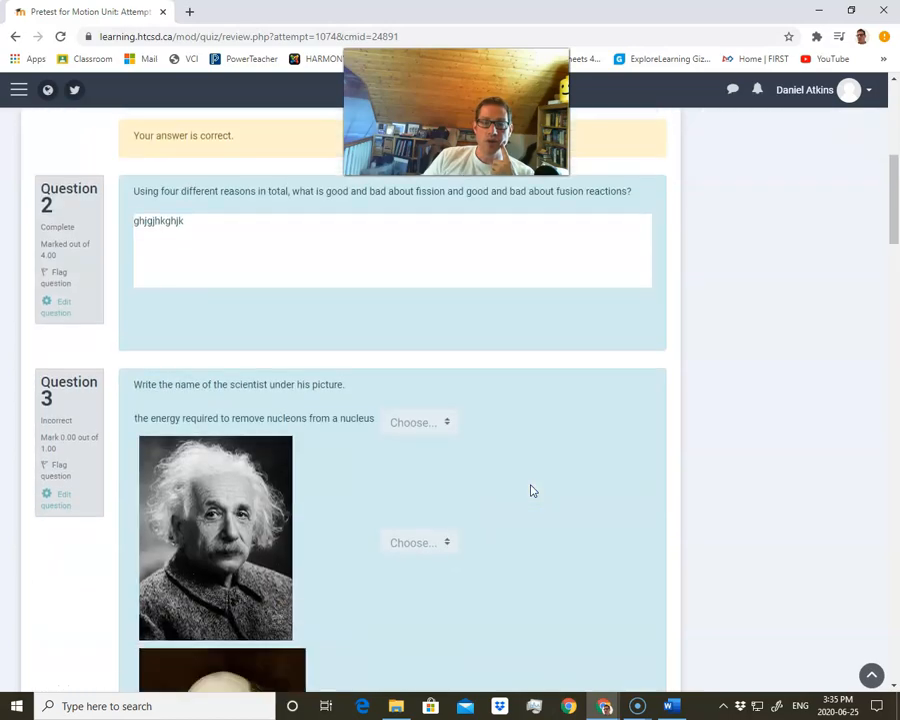
scroll(533, 489, "down", 20)
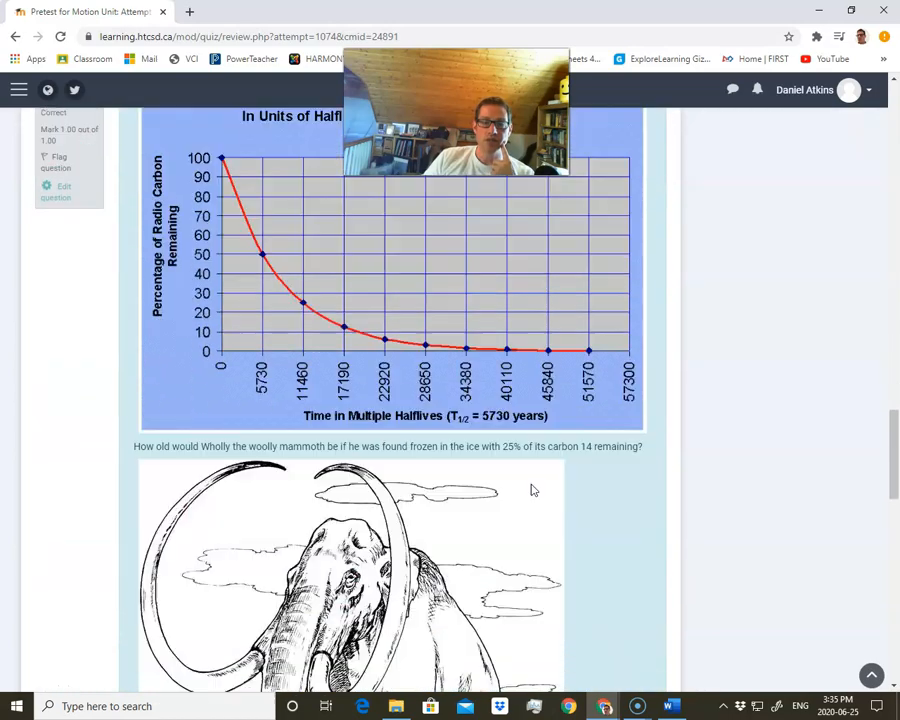
scroll(533, 489, "down", 5)
scroll(533, 489, "up", 15)
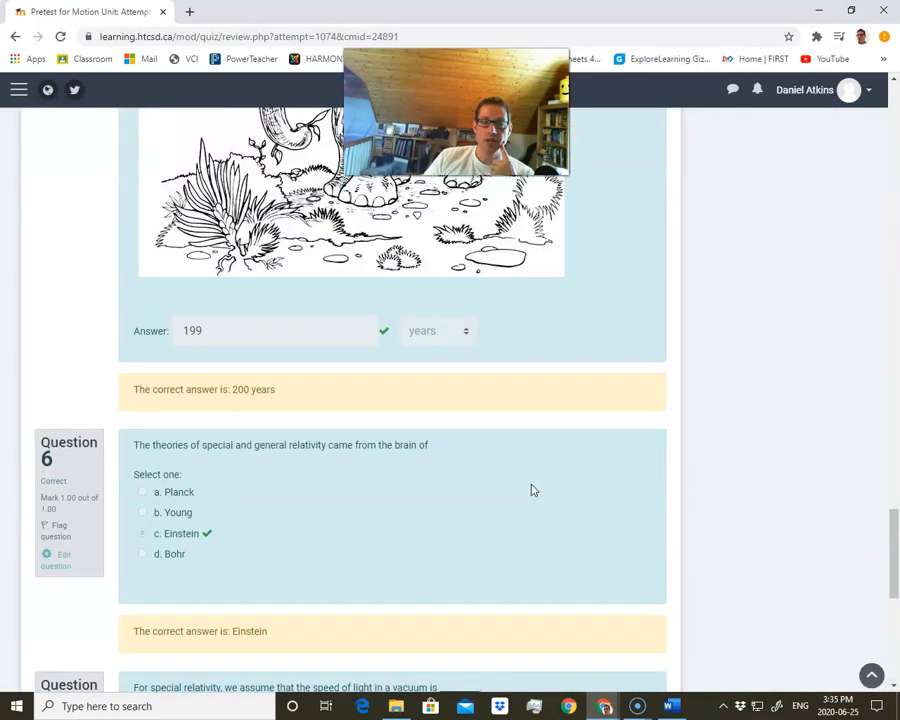
scroll(541, 557, "up", 6)
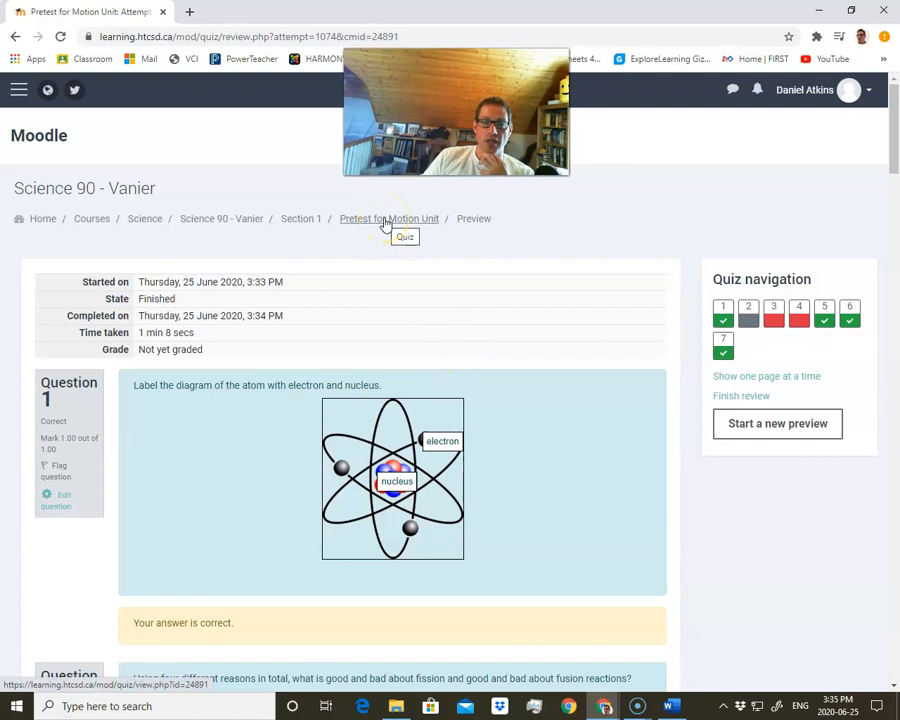
Return to the quiz, open its question editing page, and remove the fission and fusion essay question
left_click(398, 220)
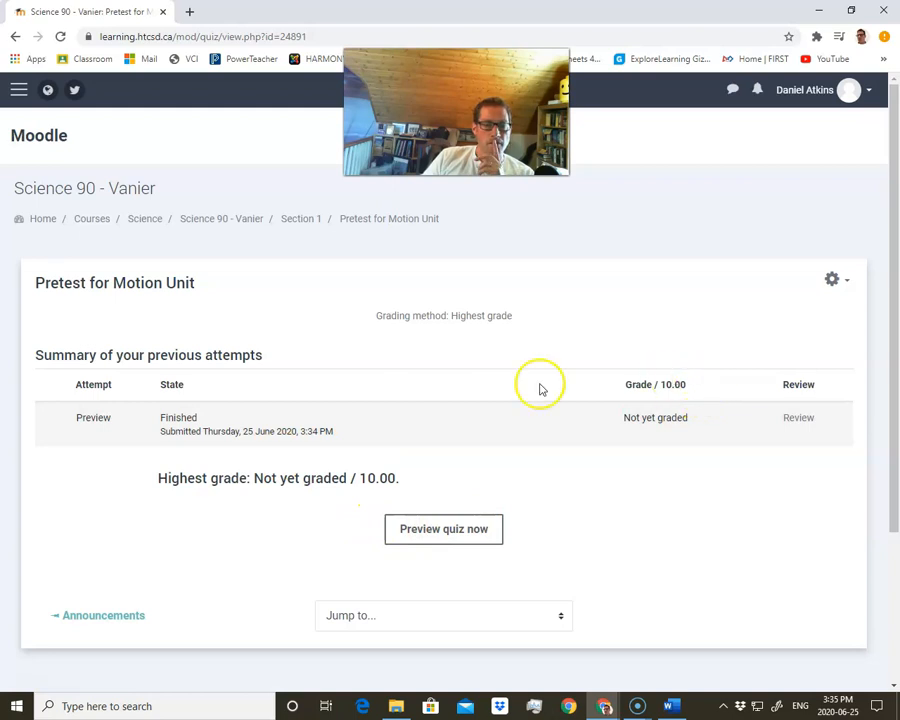
left_click(831, 285)
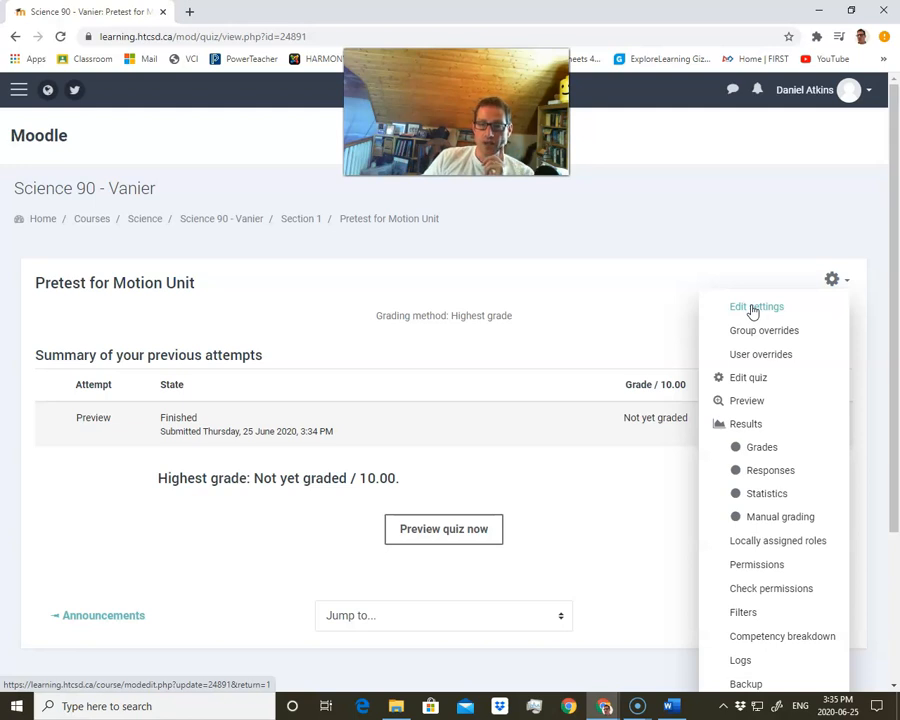
left_click(746, 379)
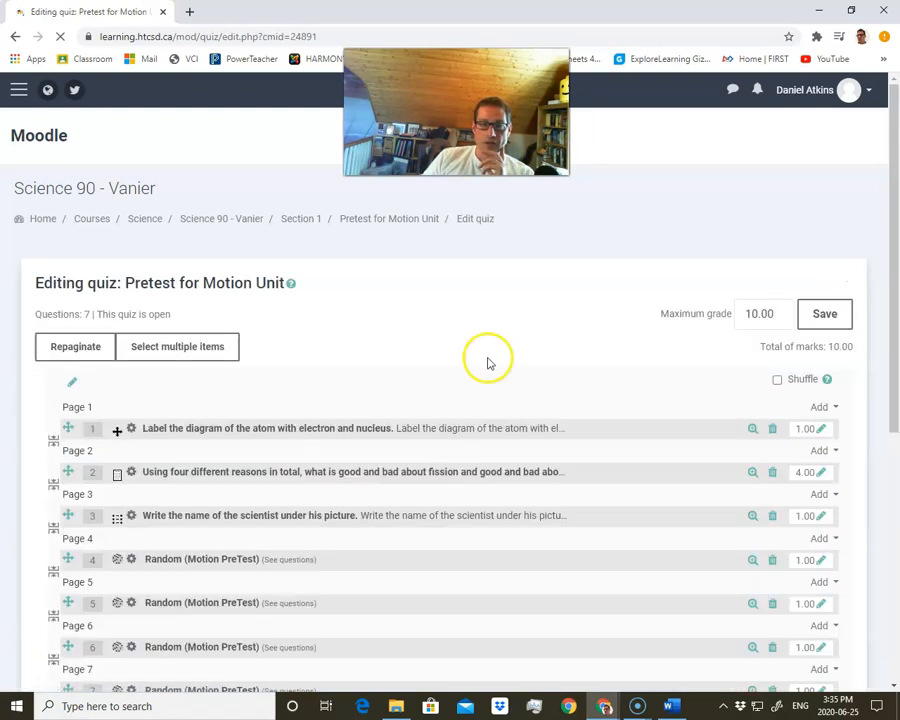
scroll(488, 404, "down", 1)
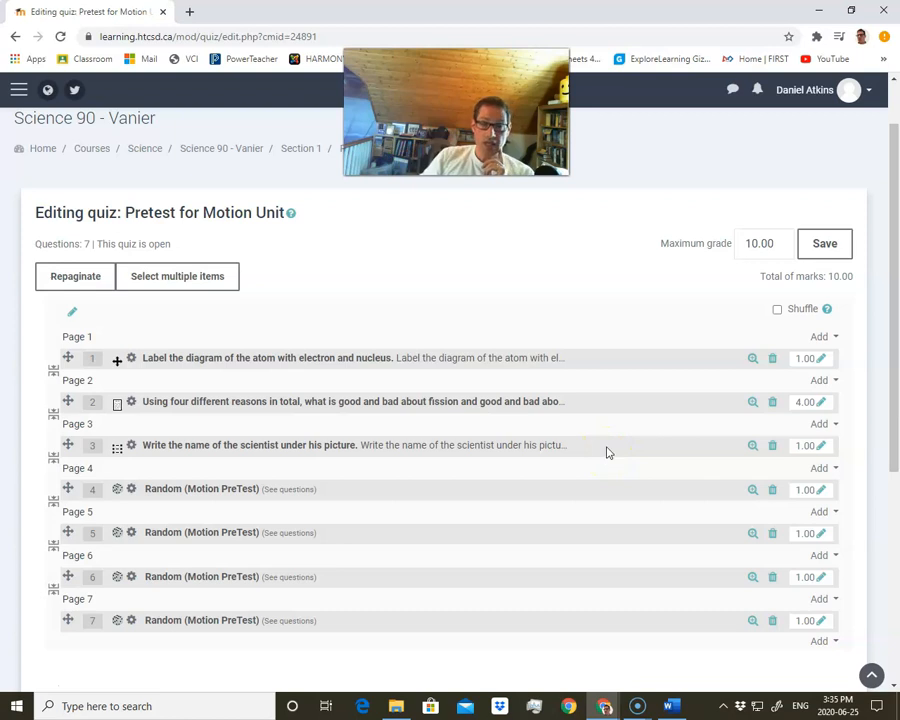
left_click(772, 401)
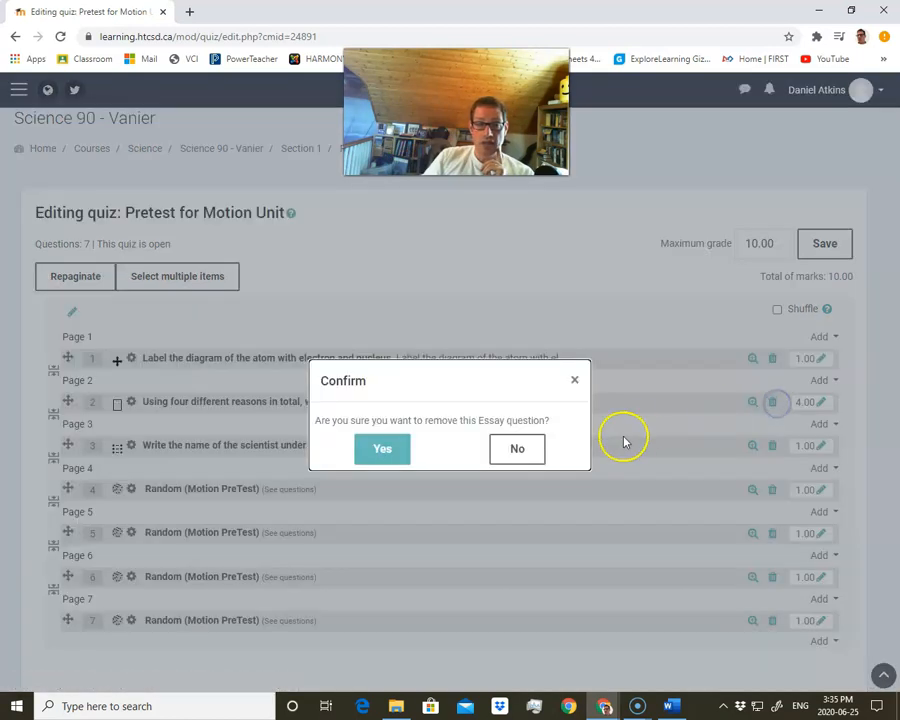
left_click(396, 447)
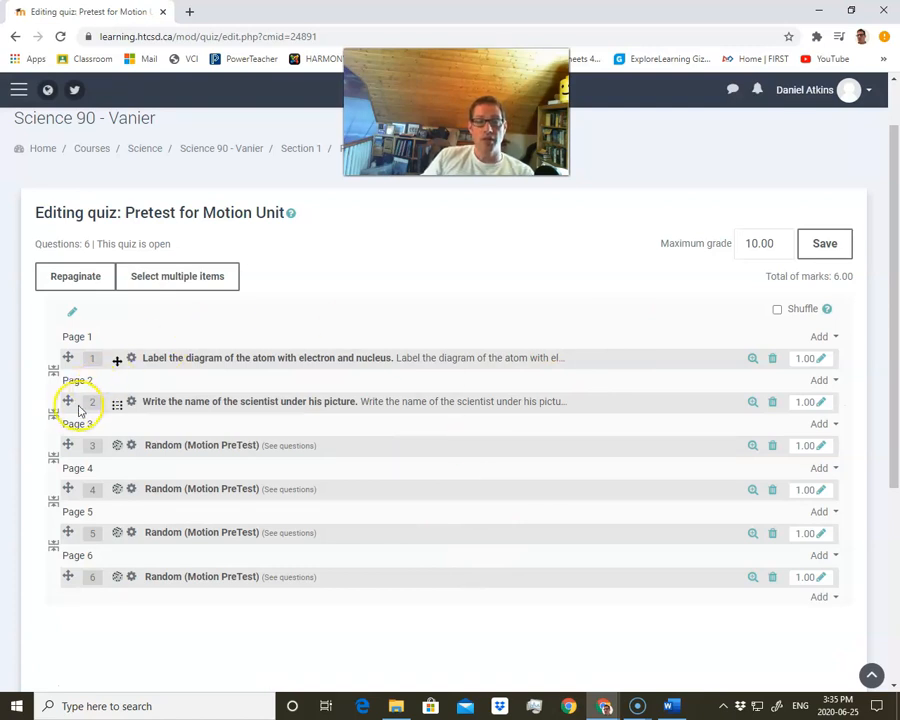
Reorder the quiz by moving the scientist question onto page 2 and the atom diagram question onto page 3
left_click_drag(68, 401, 67, 456)
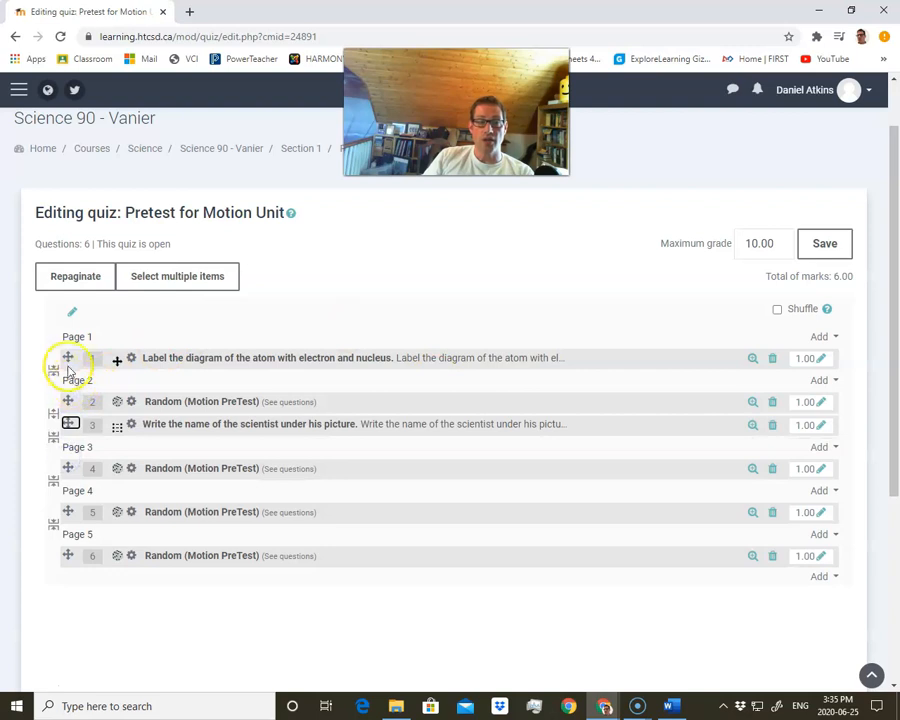
left_click_drag(67, 357, 74, 510)
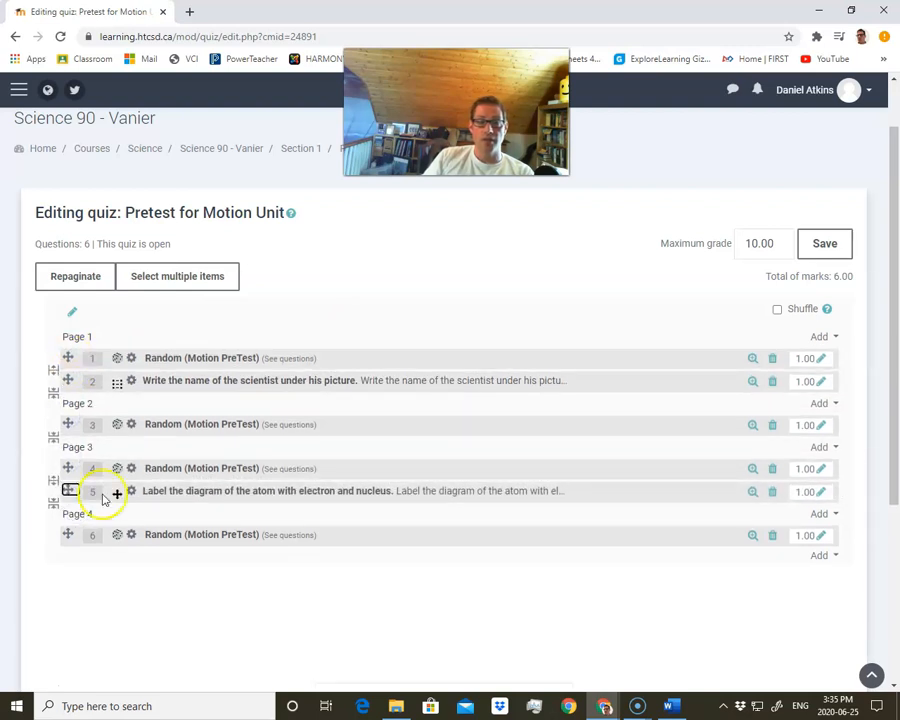